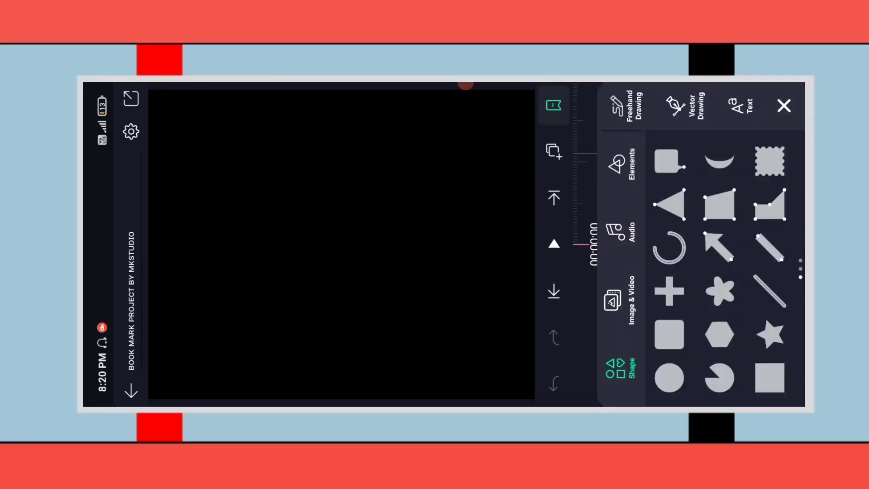
Add the purple particle video from the full media gallery
click(622, 286)
click(685, 367)
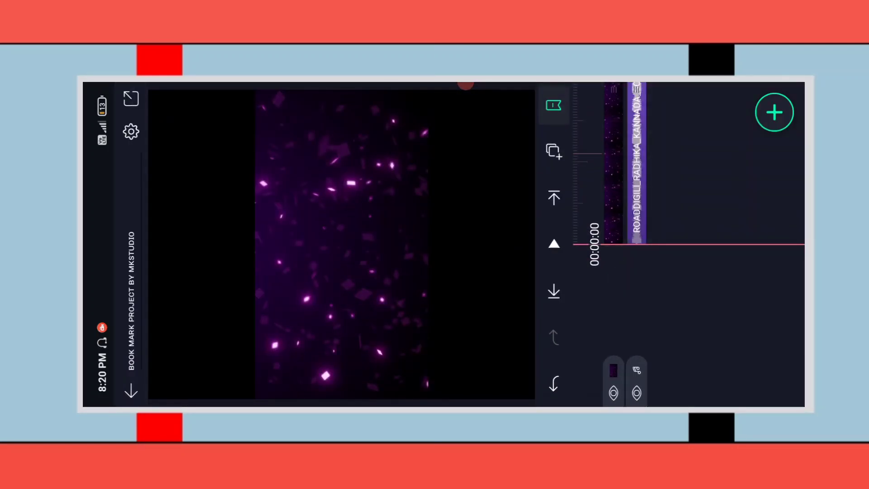
click(610, 157)
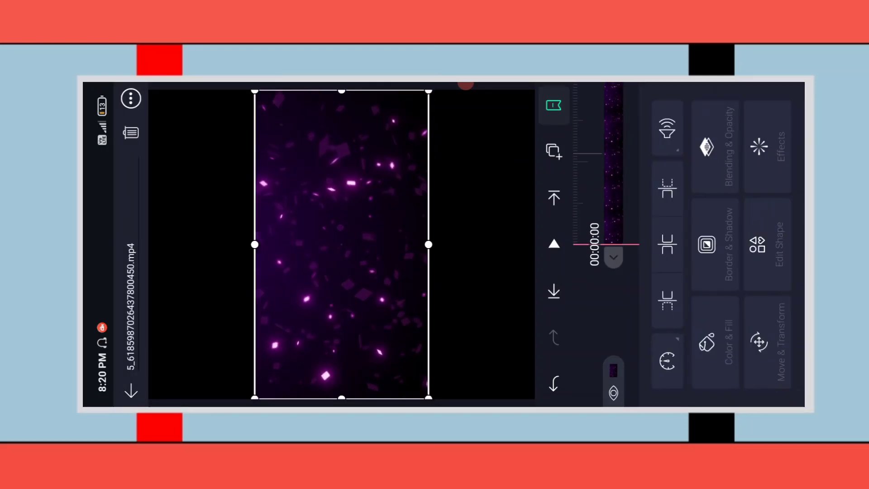
Scale the particle video up until it fills the frame
click(768, 325)
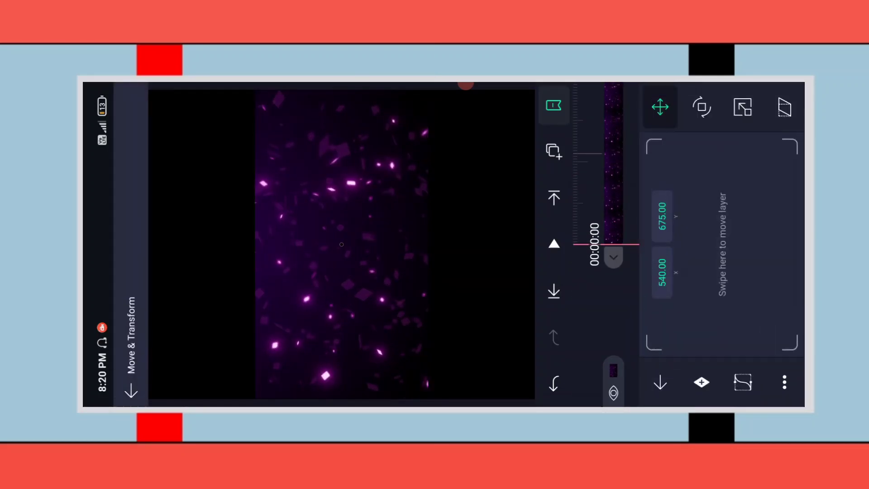
click(742, 107)
drag(769, 309, 733, 186)
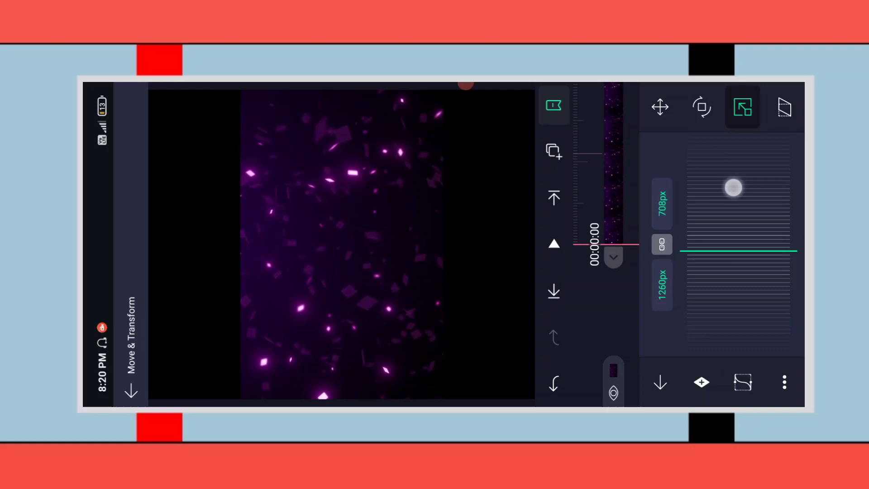
mouse_move(766, 326)
mouse_down()
mouse_move(730, 204)
mouse_move(727, 254)
mouse_up()
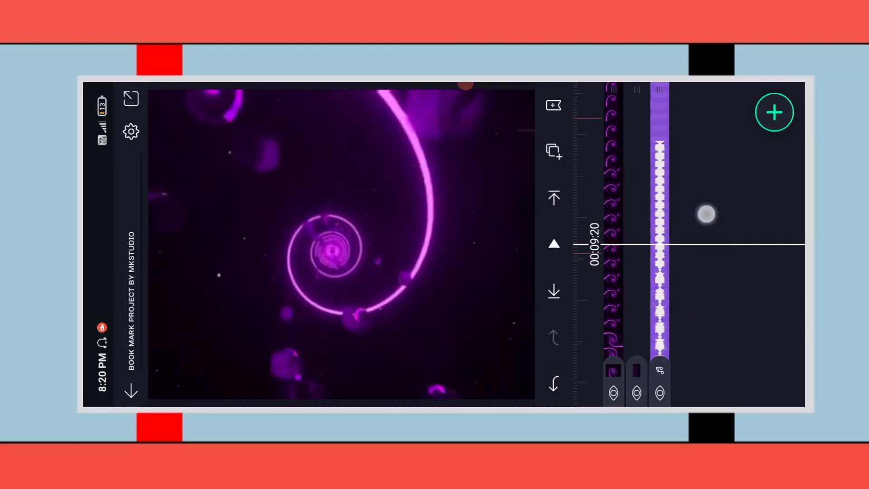
Scrub to the spiral clip's end and open the Image & Video picker for the portrait photo
drag(718, 332, 698, 243)
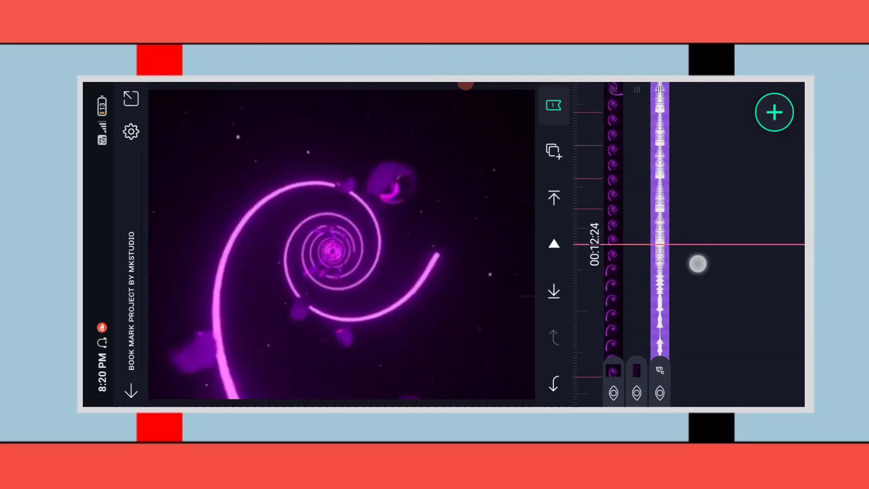
click(611, 230)
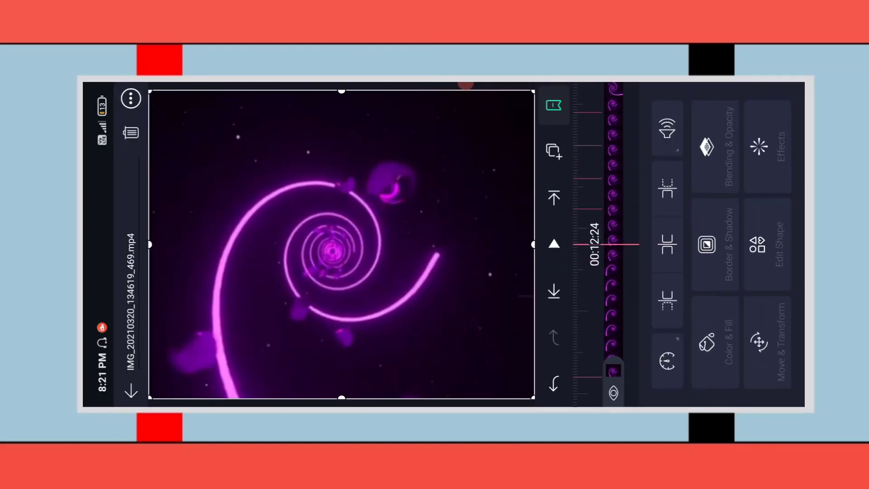
click(605, 169)
drag(663, 135, 663, 219)
drag(677, 140, 700, 342)
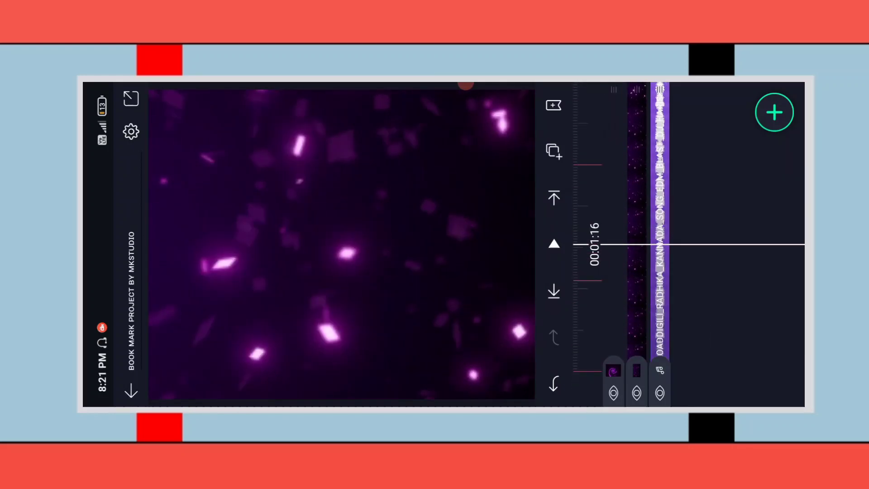
mouse_move(712, 291)
mouse_down()
mouse_move(690, 249)
mouse_move(698, 252)
mouse_move(706, 162)
mouse_up()
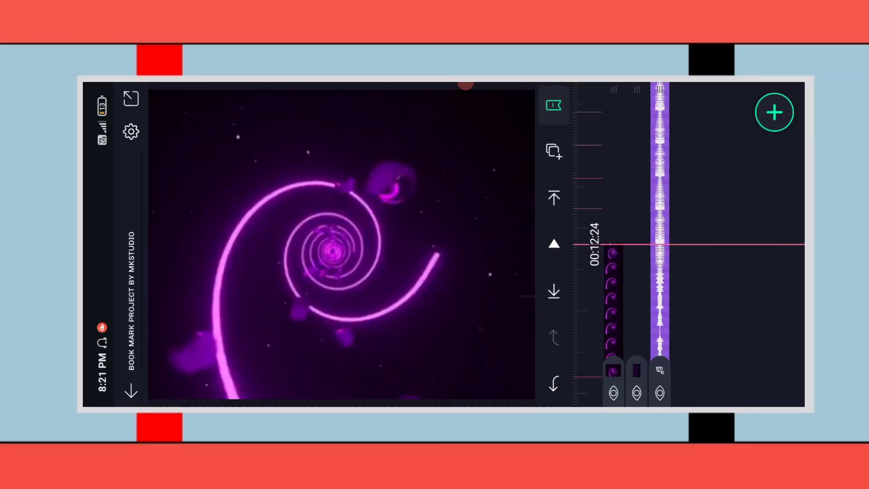
click(774, 112)
click(620, 300)
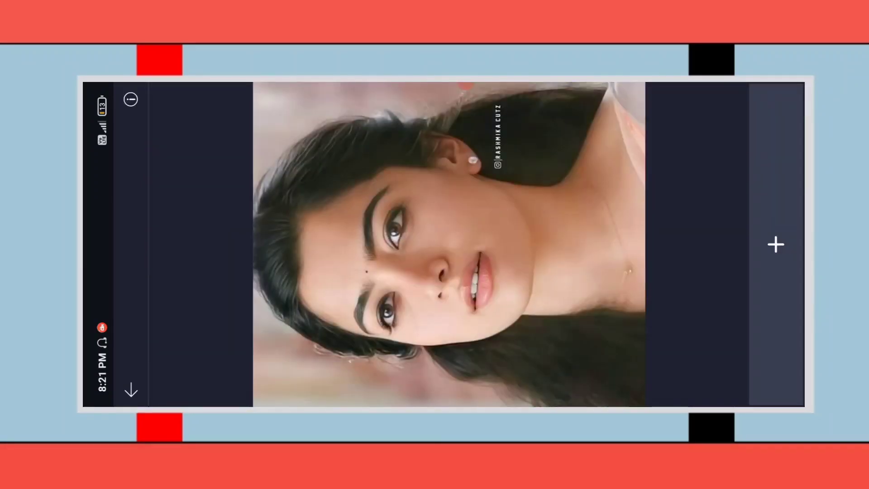
Add the portrait photo as a layer and shift its clip after the spiral
click(776, 245)
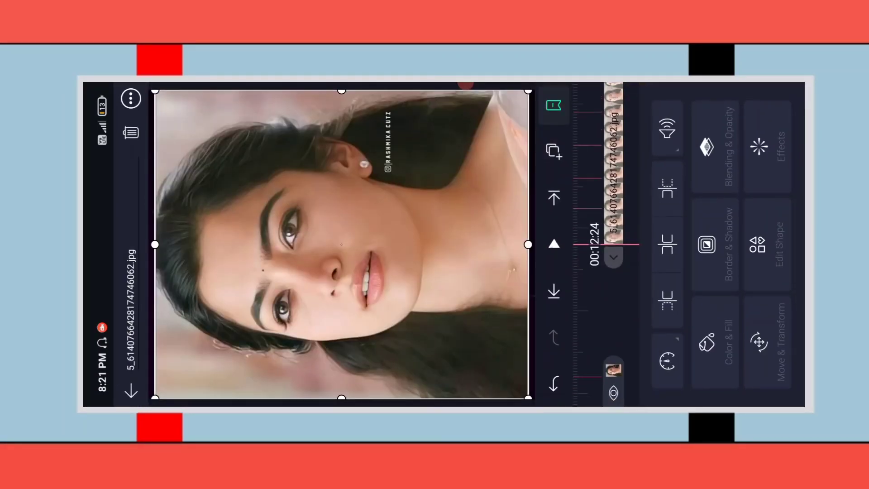
mouse_move(621, 143)
mouse_down()
mouse_move(627, 183)
mouse_move(615, 244)
mouse_up()
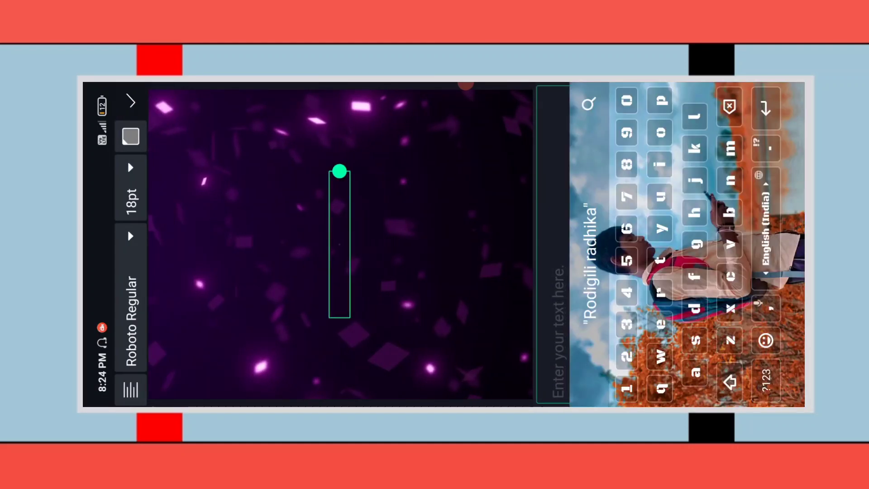
click(590, 262)
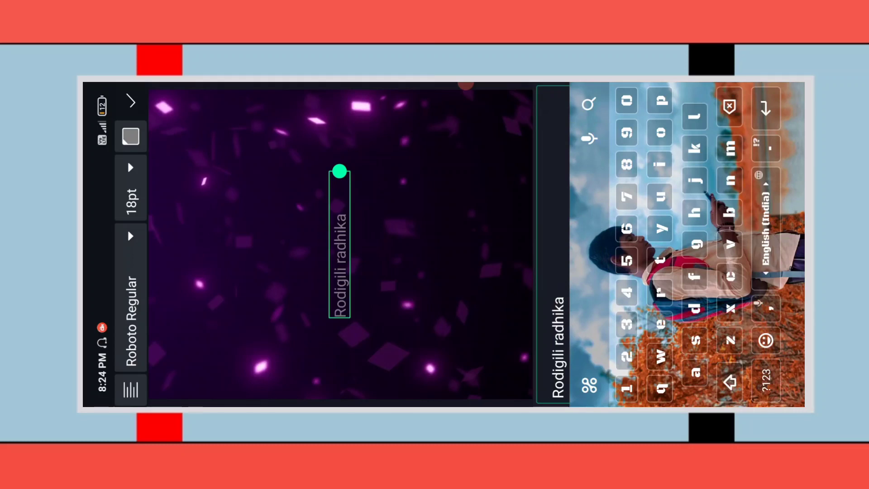
click(130, 136)
click(210, 297)
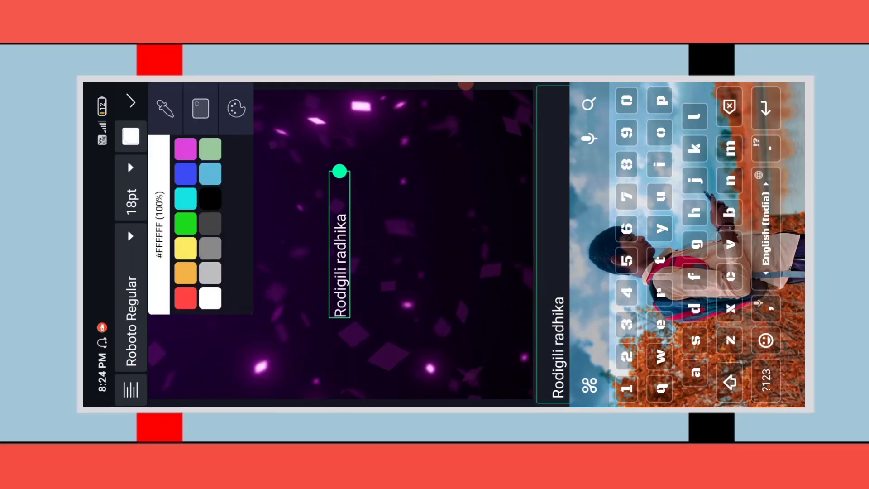
click(130, 194)
drag(165, 270, 165, 244)
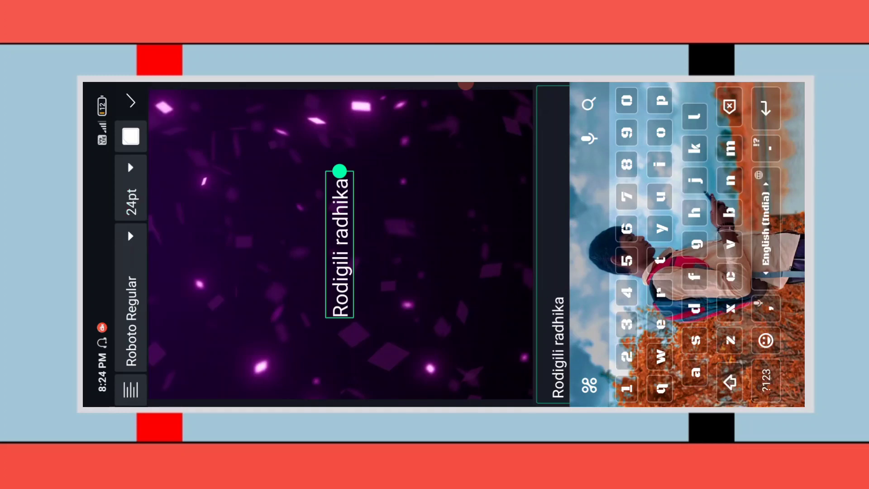
click(218, 351)
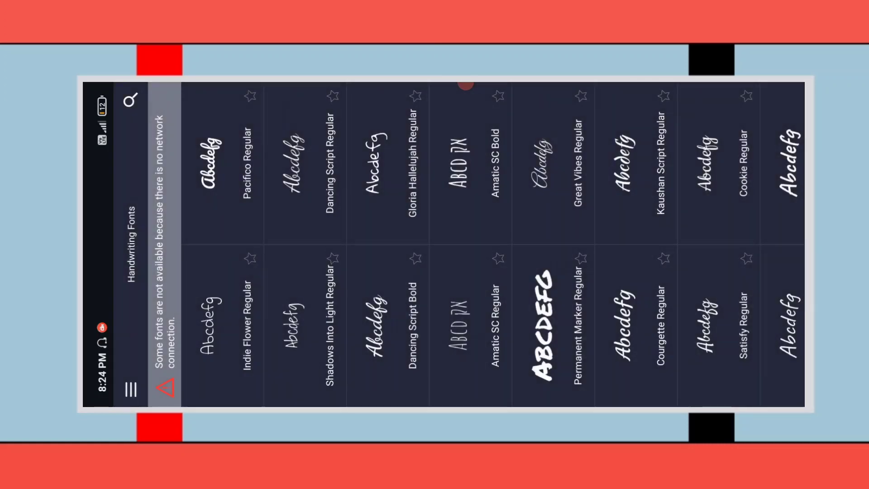
drag(507, 141, 466, 141)
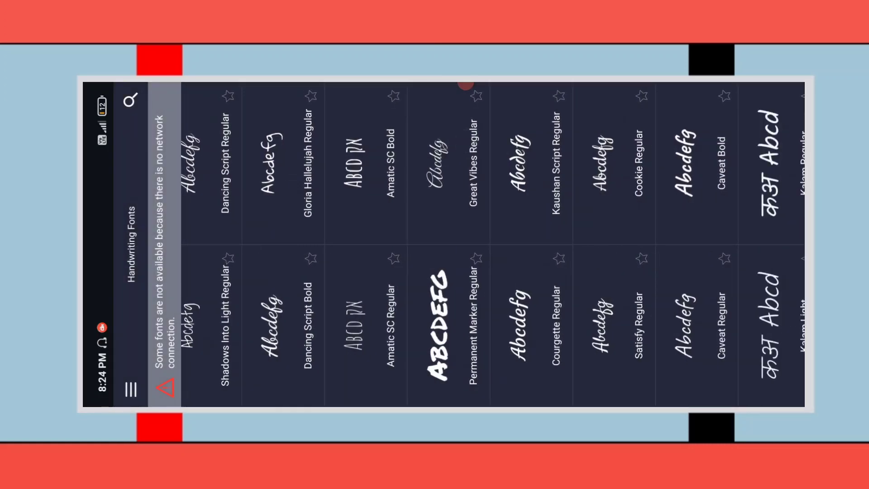
click(532, 330)
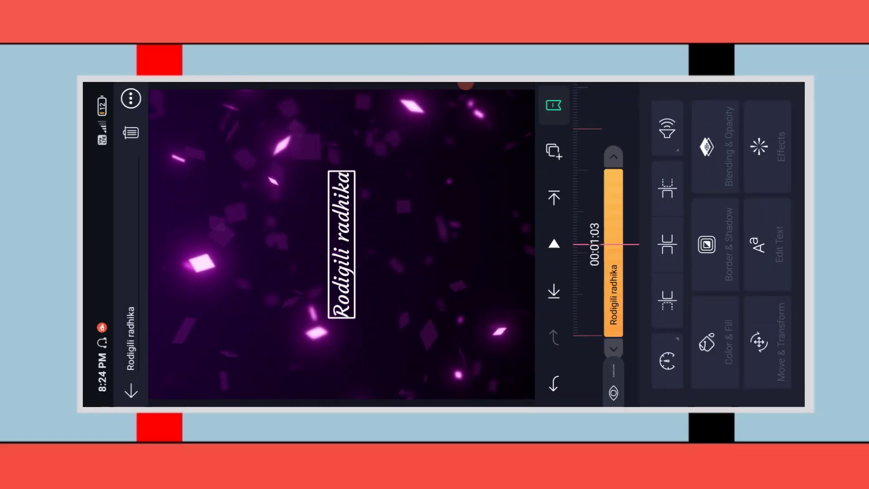
click(670, 183)
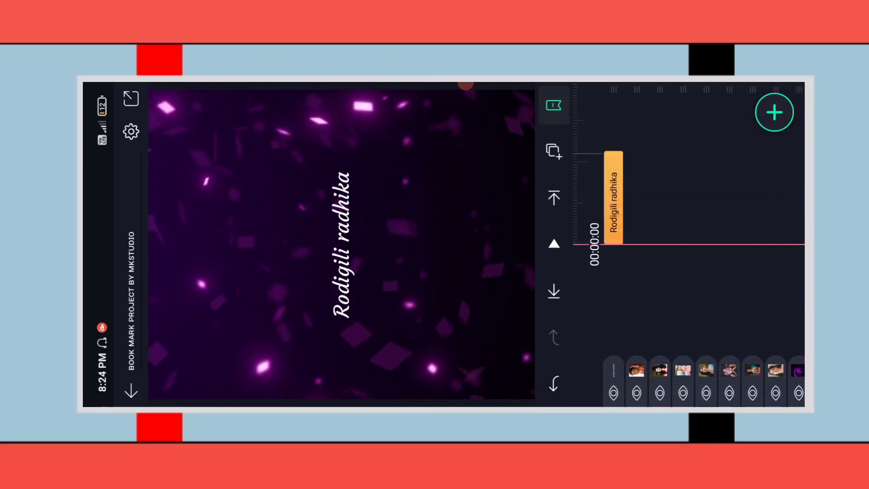
click(613, 197)
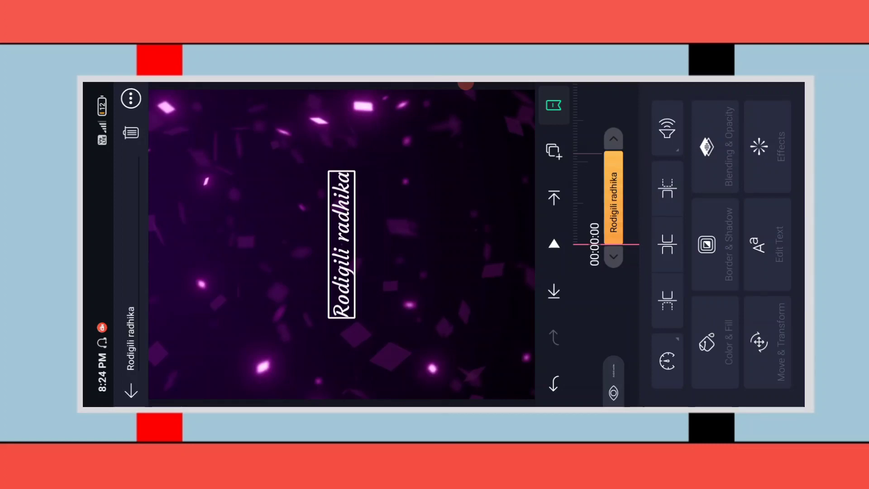
click(767, 146)
click(659, 243)
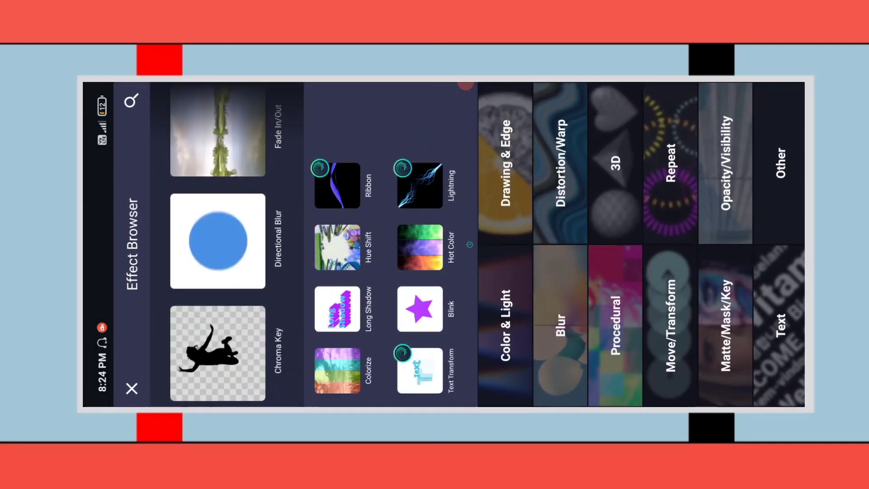
click(779, 325)
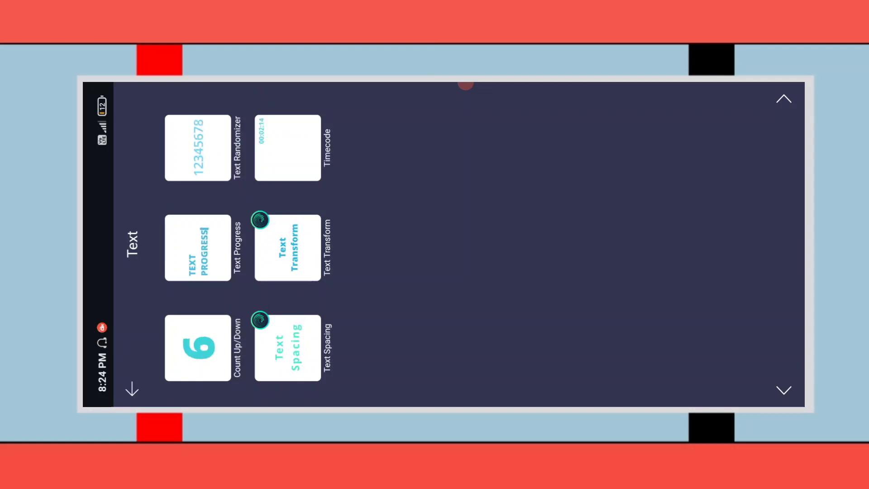
click(288, 248)
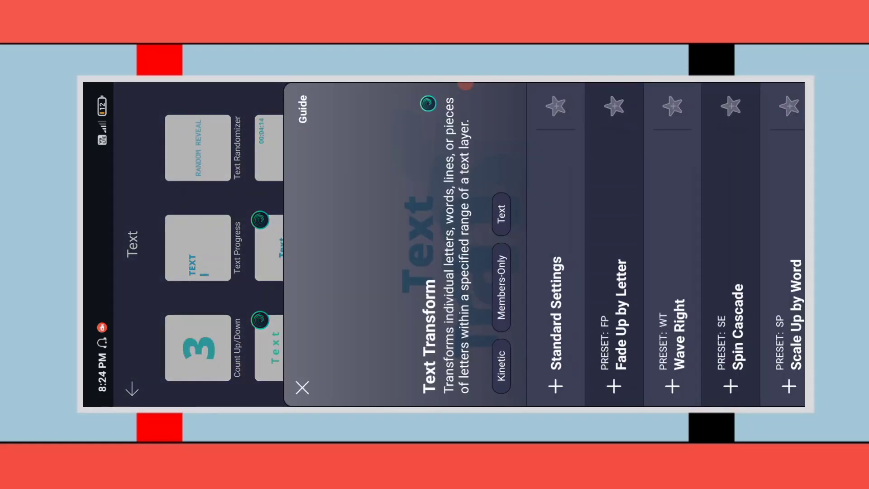
click(557, 193)
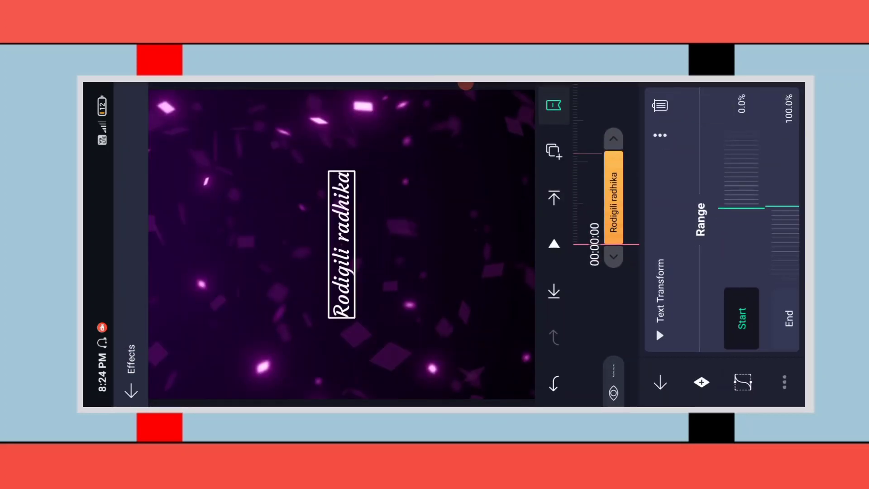
Keyframe Phase at the clip start, then set it to -100% at 00:01:00
scroll(722, 219, right, 3)
click(736, 318)
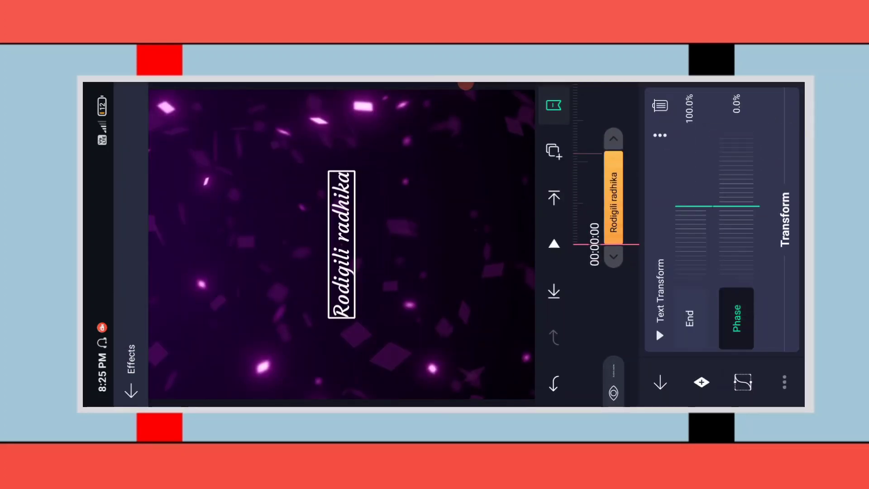
click(701, 381)
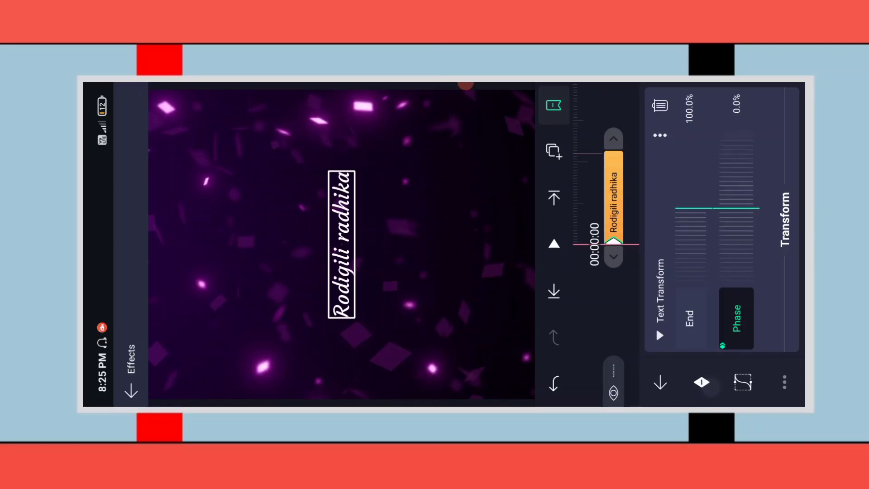
drag(580, 236, 580, 326)
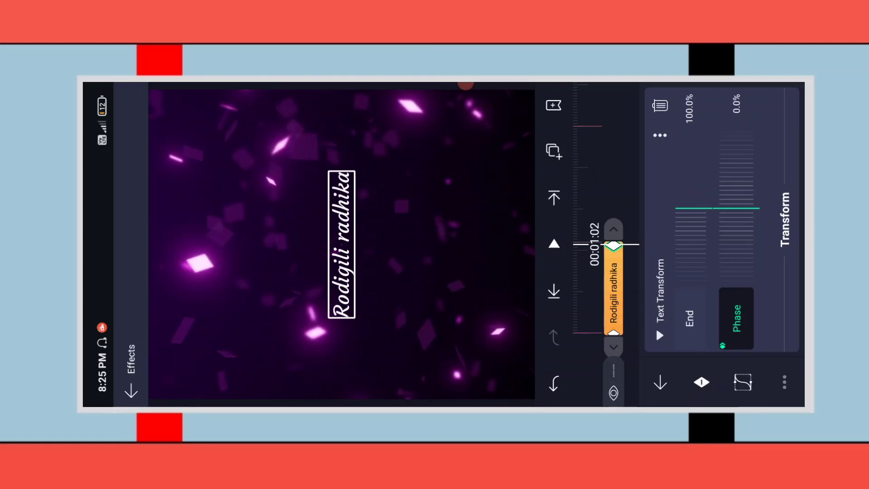
drag(724, 151, 728, 190)
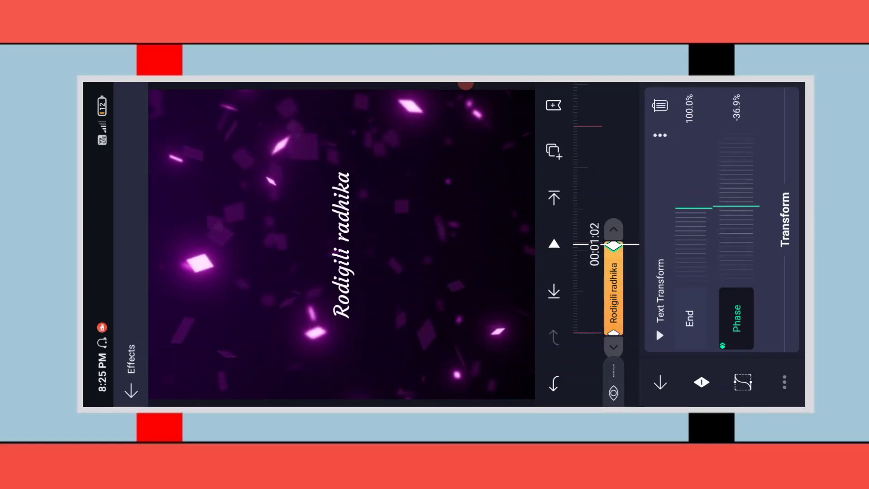
drag(728, 156, 713, 121)
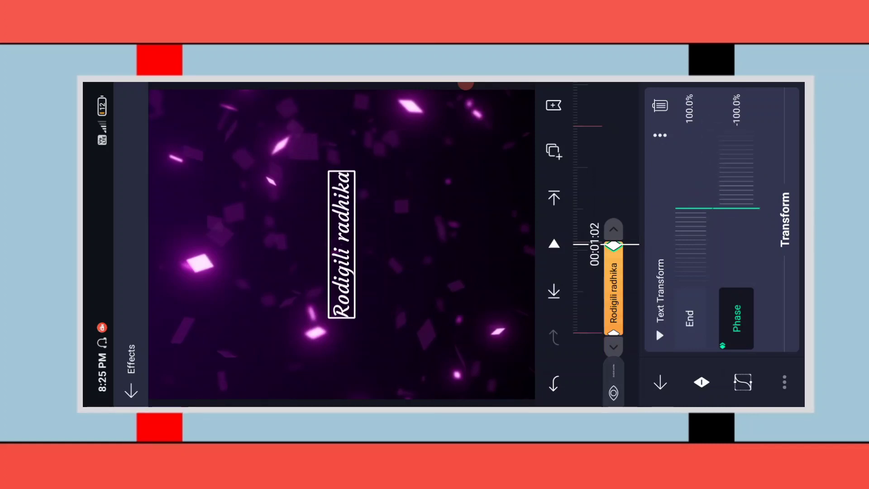
drag(742, 156, 608, 157)
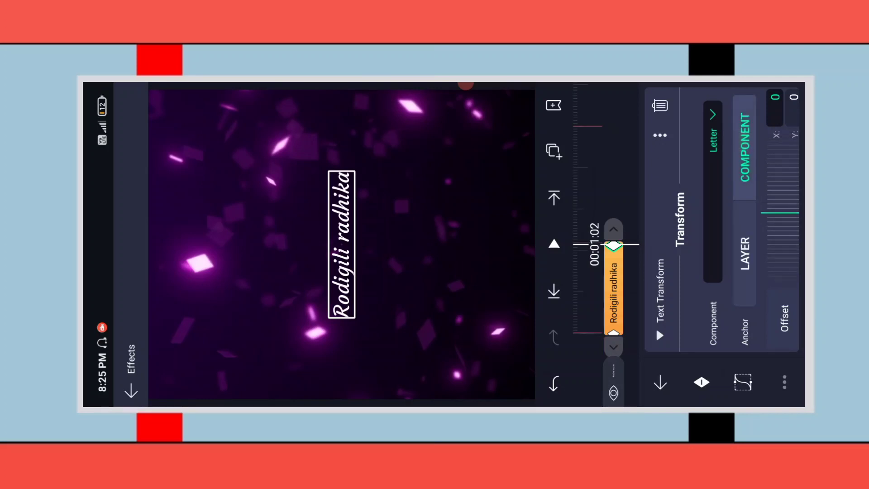
Set the letter Scale to -1 and the Fill Color to yellow
drag(765, 140, 645, 124)
drag(740, 158, 685, 151)
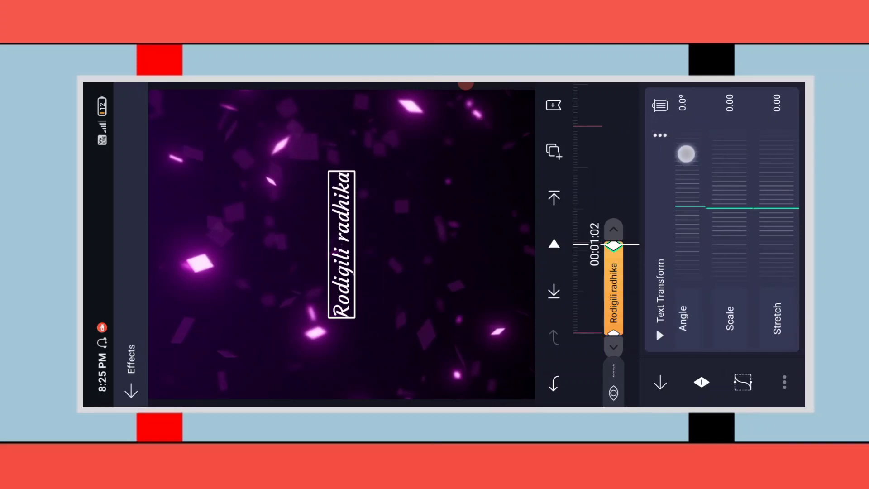
click(718, 129)
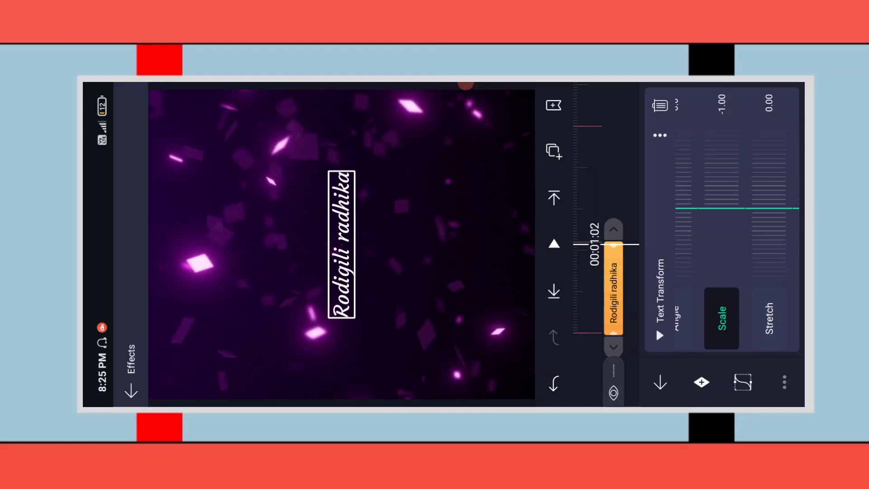
mouse_move(719, 132)
mouse_down()
mouse_move(673, 130)
mouse_move(718, 145)
mouse_move(696, 143)
mouse_move(667, 121)
mouse_move(669, 132)
mouse_up()
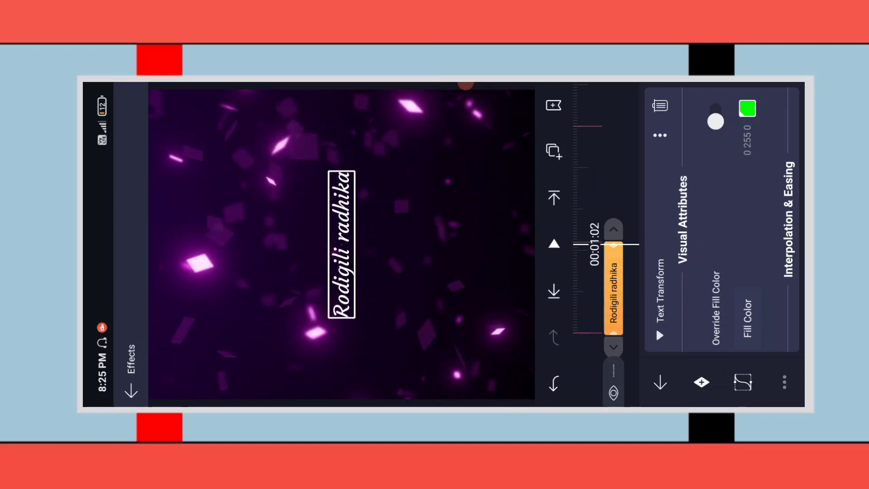
click(747, 319)
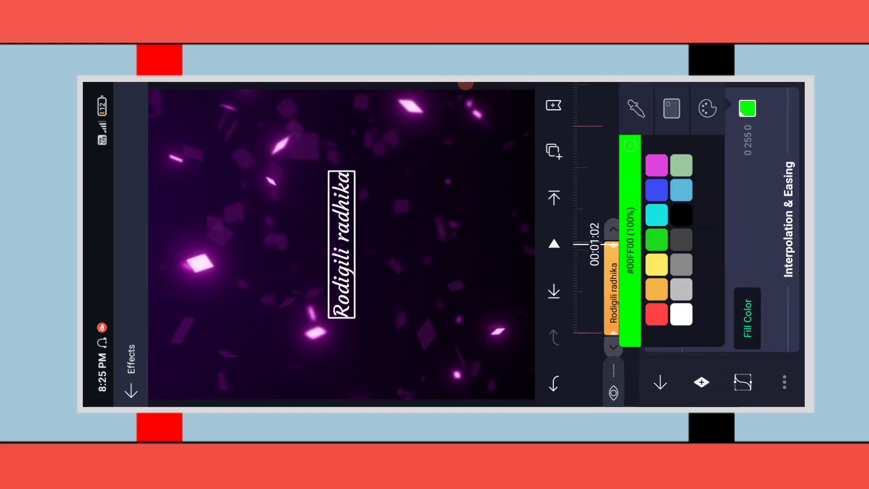
click(655, 263)
click(741, 210)
Set Ease In to 100%, Ease Out to -100%, and the easing shape to Smooth
drag(742, 179, 656, 164)
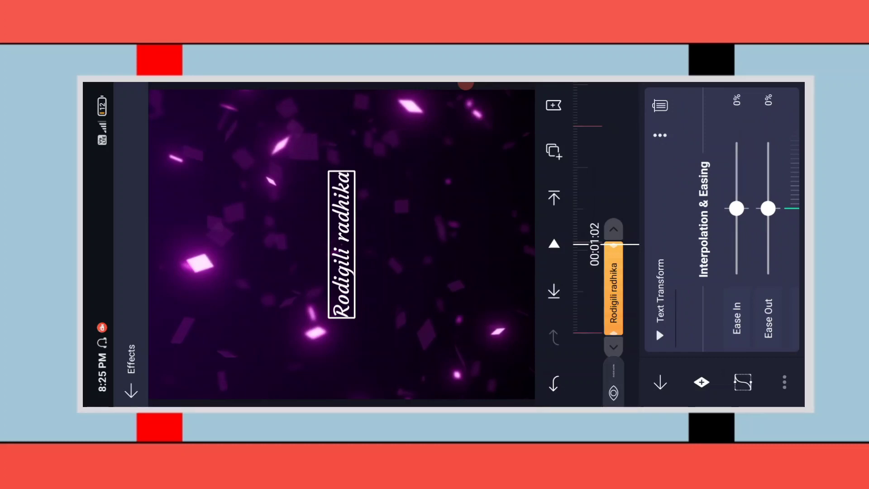
drag(736, 208, 736, 143)
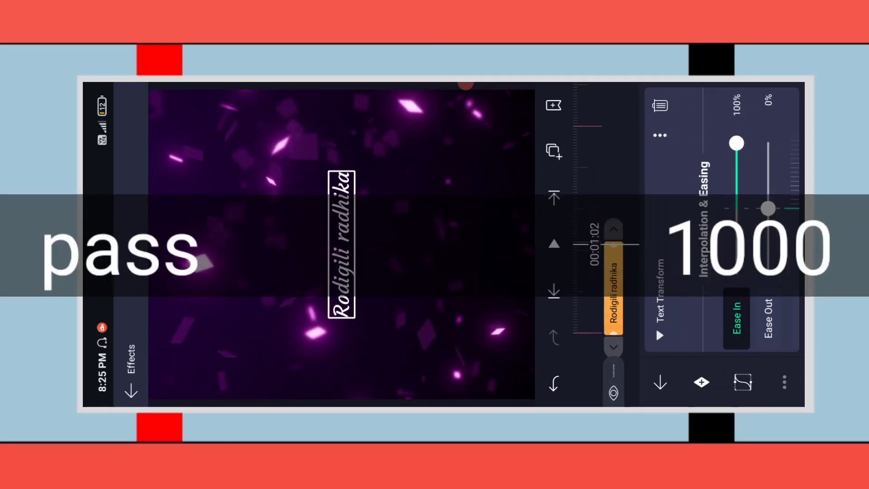
drag(768, 209, 772, 343)
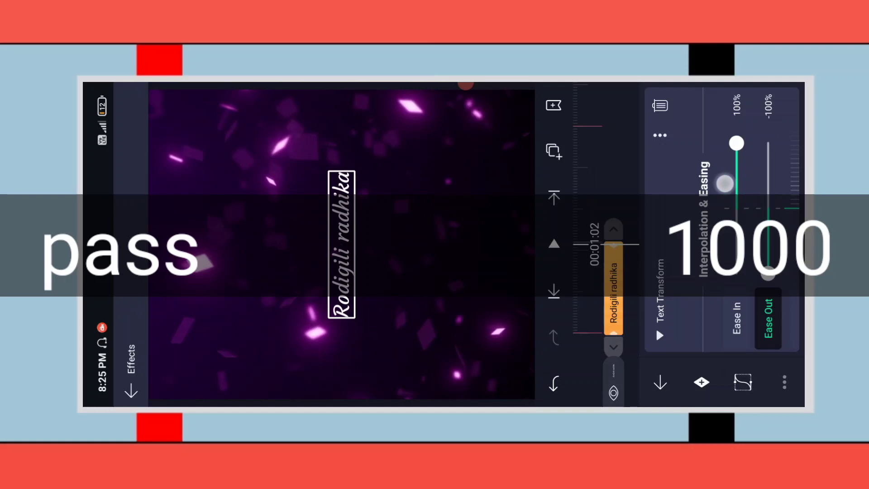
drag(724, 183, 669, 177)
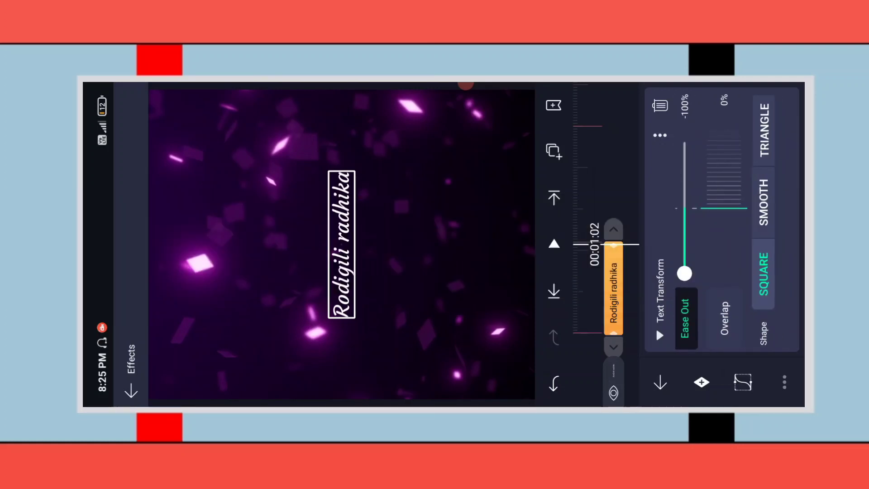
click(763, 202)
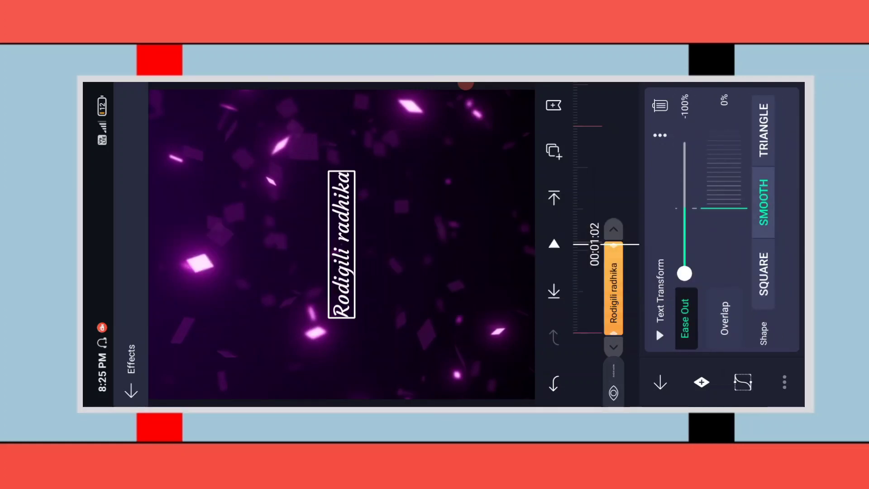
Raise the letter Overlap and rewind to the start of the timeline
click(724, 317)
drag(705, 204, 742, 204)
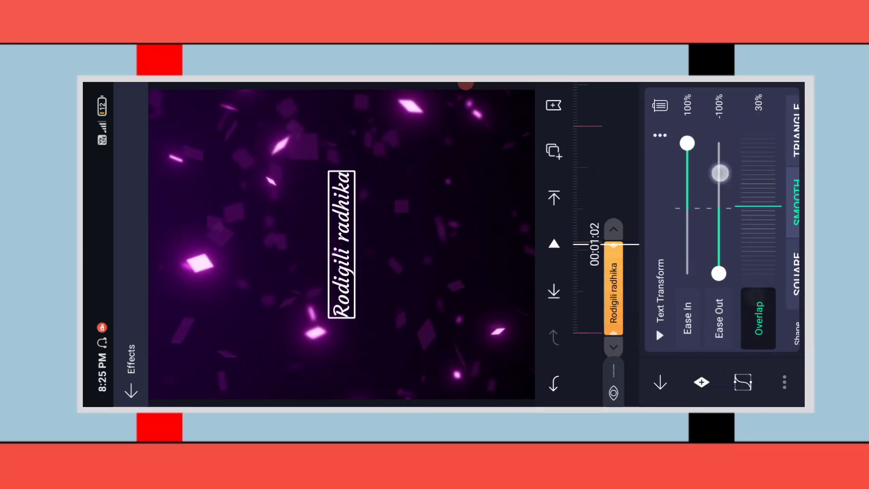
click(719, 317)
mouse_move(719, 274)
mouse_down()
mouse_move(719, 247)
mouse_move(718, 274)
mouse_up()
click(759, 317)
mouse_move(752, 165)
mouse_down()
mouse_move(763, 179)
mouse_move(762, 285)
mouse_up()
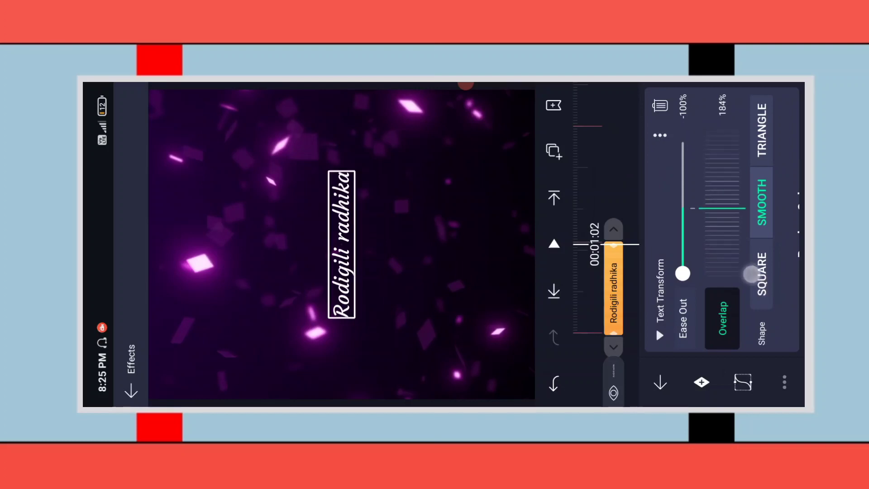
click(660, 383)
drag(657, 235, 657, 154)
Preview the lyric animation and stop at about 00:01:03
click(554, 244)
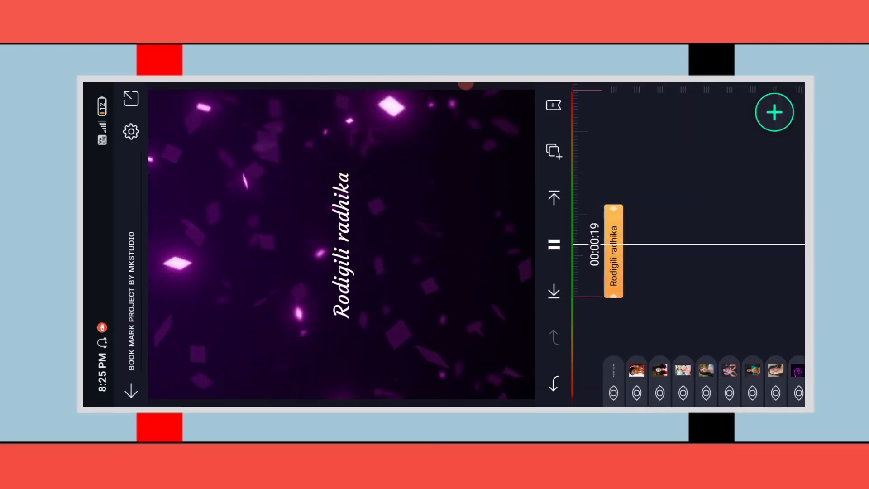
click(659, 164)
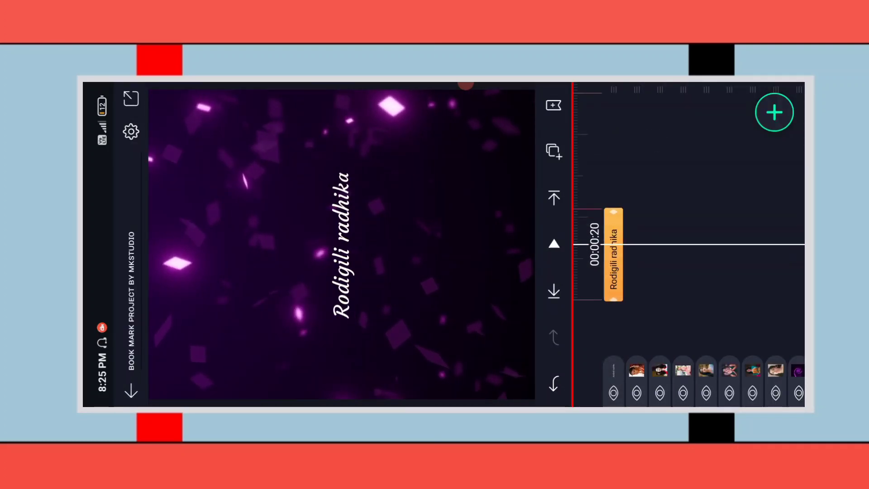
drag(656, 181, 654, 211)
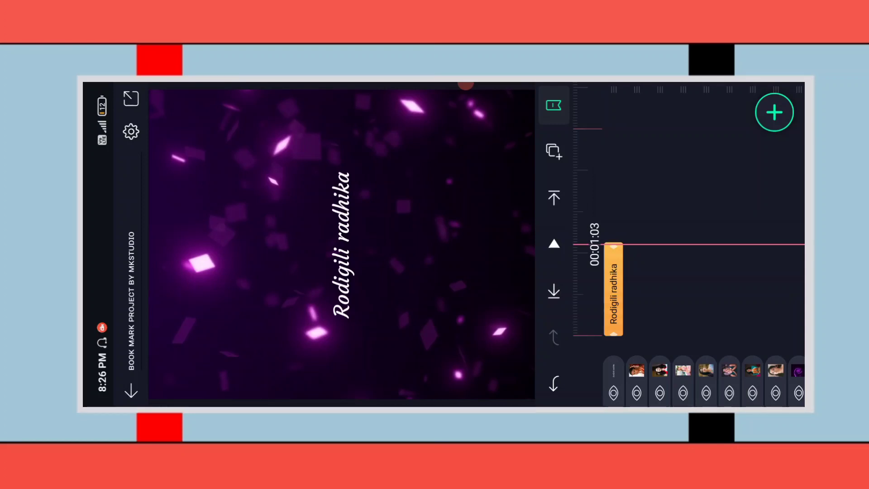
Add a new text layer for the next lyric, tappangucui adunare
click(774, 112)
click(741, 106)
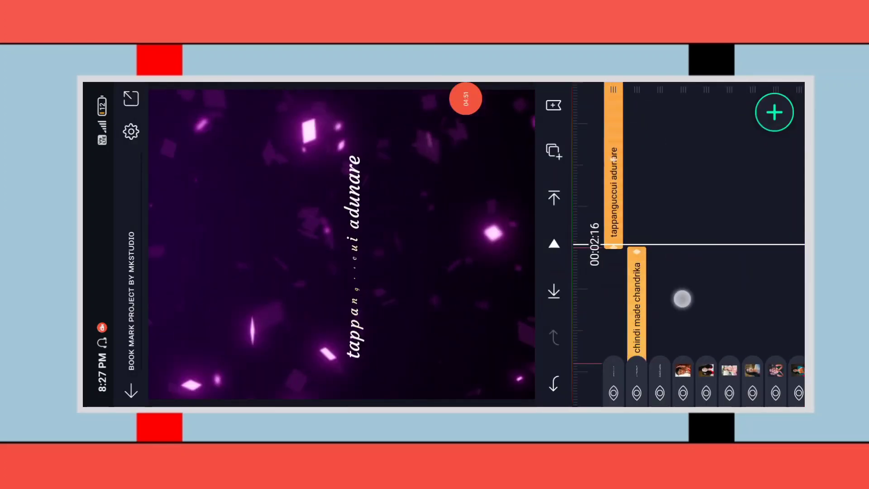
drag(682, 299, 685, 227)
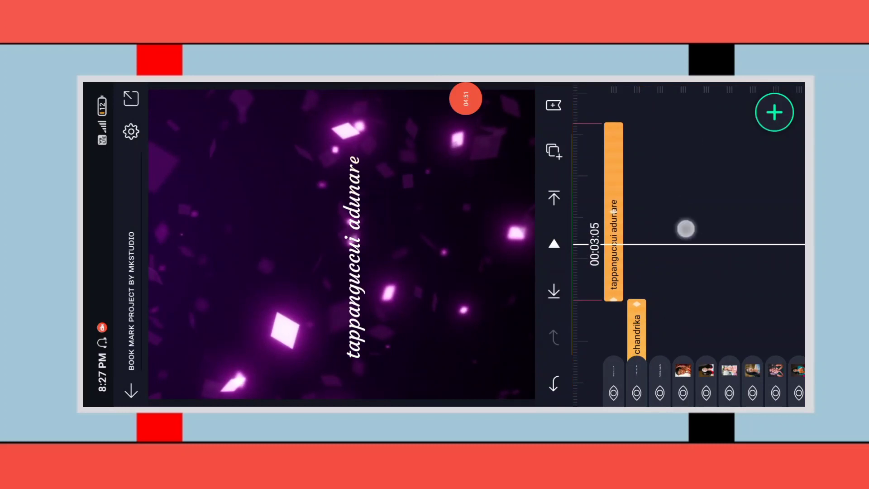
Add the heart-kiss emoji PNG and shrink it slightly toward the frame's centre
drag(679, 141, 666, 188)
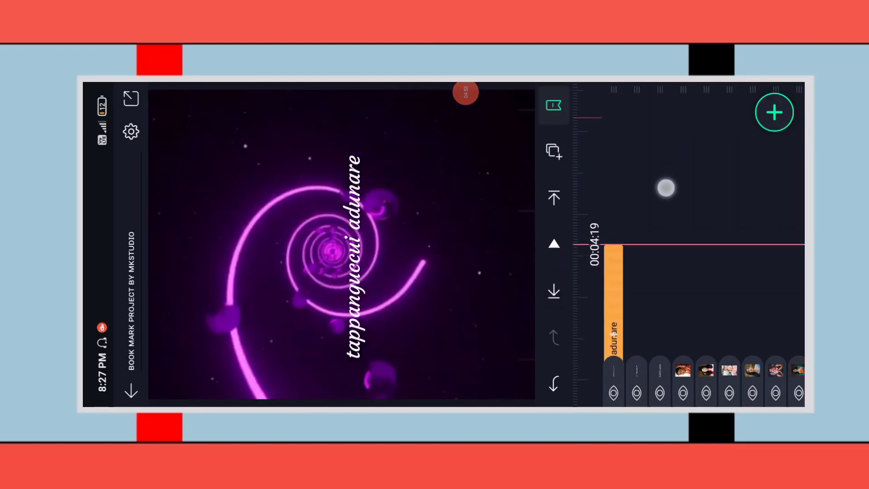
click(774, 112)
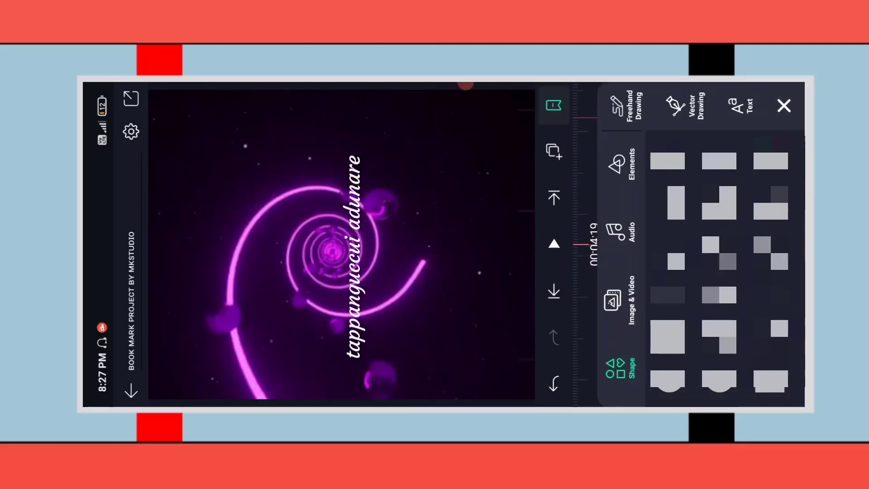
click(618, 298)
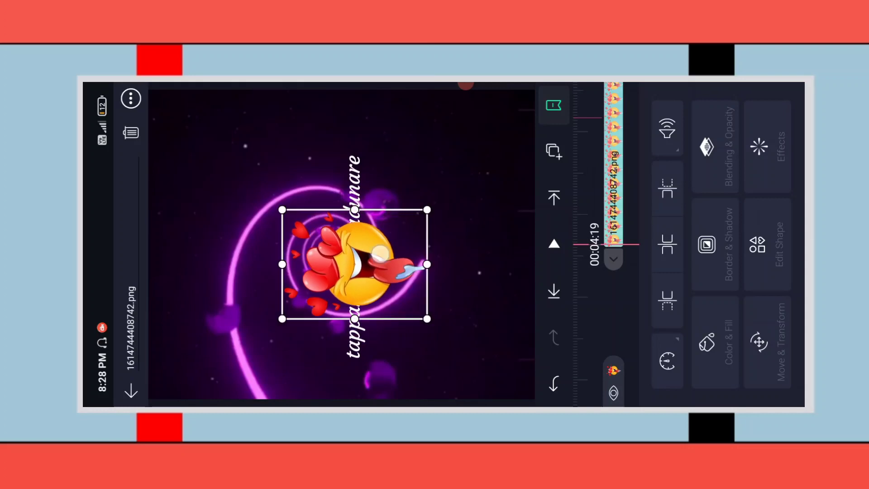
drag(422, 202, 369, 245)
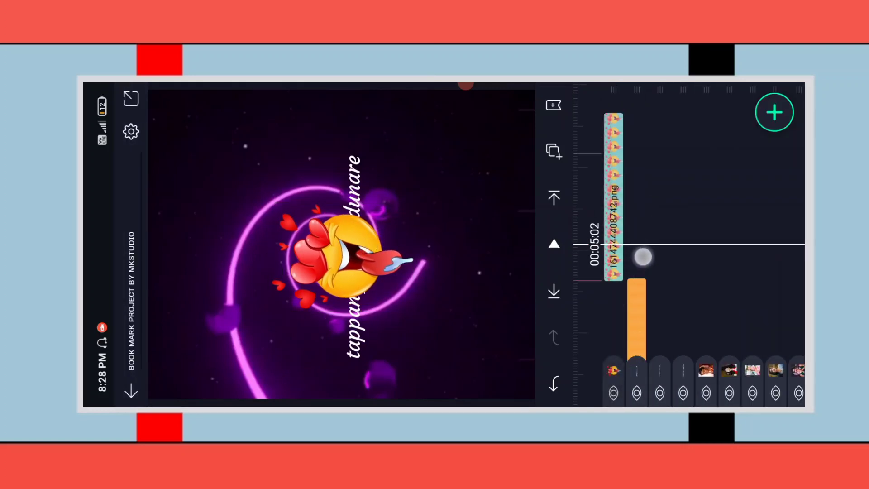
Check the later photo clips, then return to the emoji clip's end at 00:04:19
drag(654, 356, 608, 167)
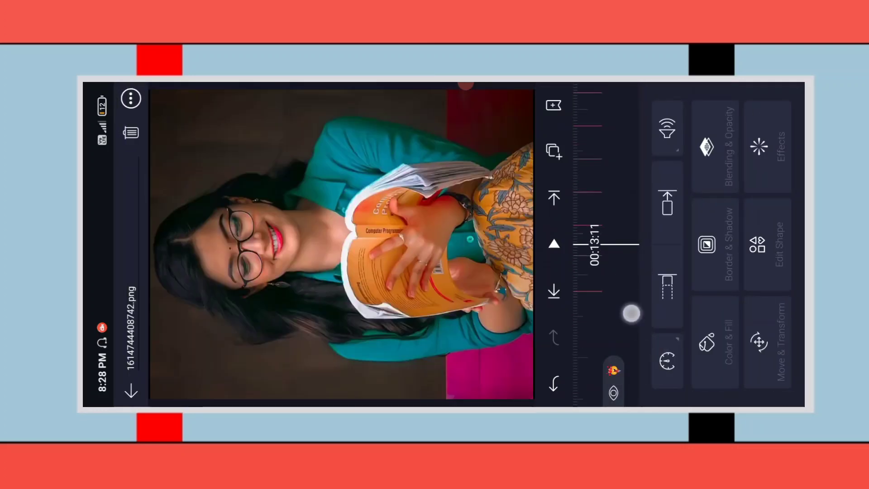
drag(650, 370, 638, 231)
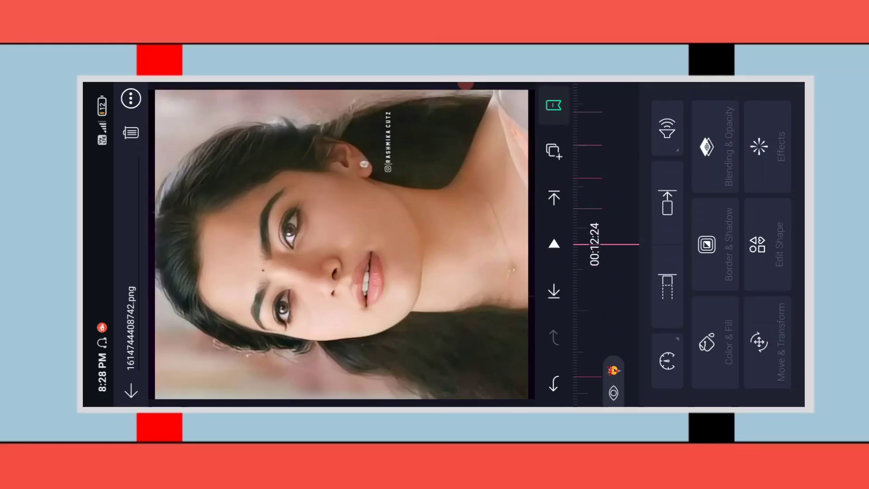
mouse_move(702, 316)
mouse_down()
mouse_move(701, 136)
mouse_move(707, 339)
mouse_move(688, 122)
mouse_move(680, 120)
mouse_up()
click(676, 169)
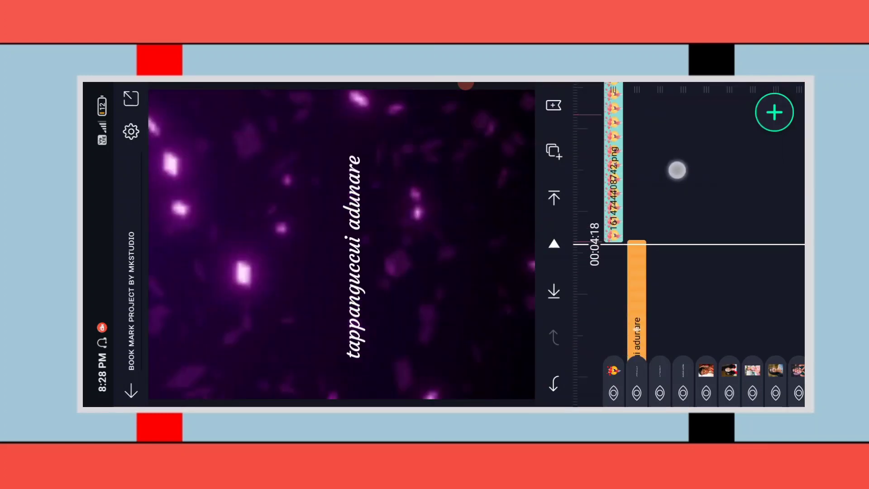
drag(676, 172, 675, 174)
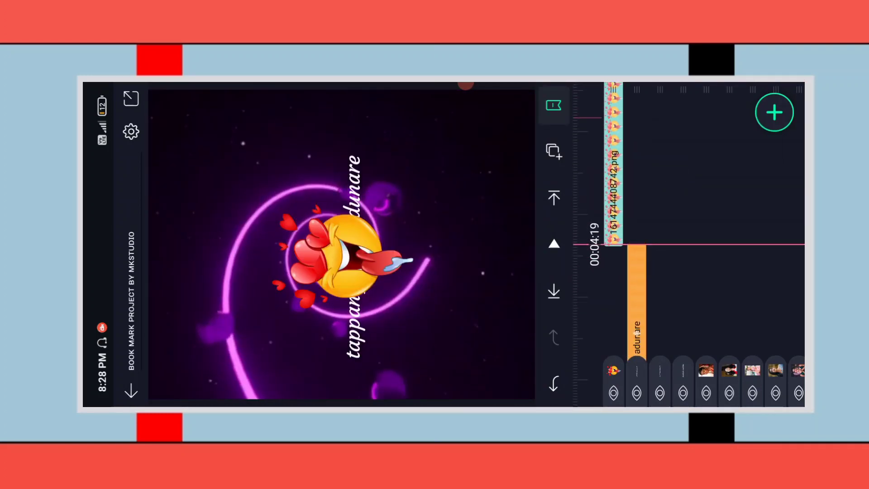
Add a full-frame blue rounded rectangle shape layer at 00:04:19 and select Rounded Rectangle 1
click(774, 112)
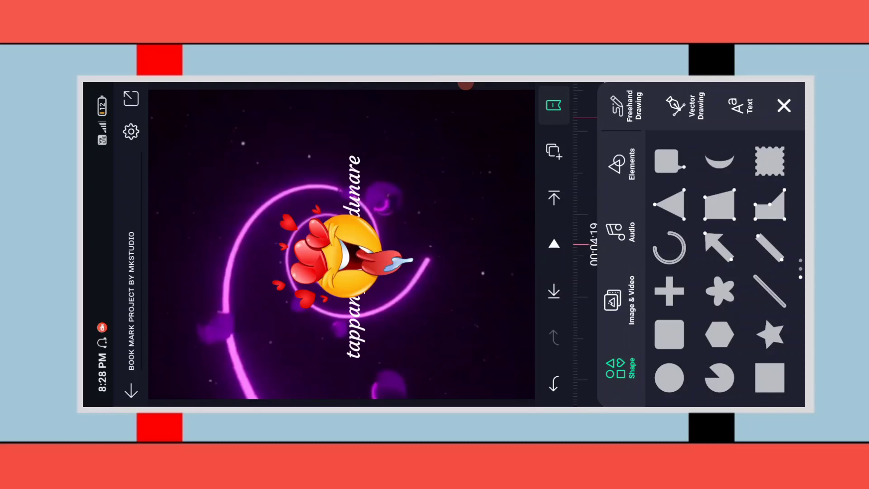
click(669, 160)
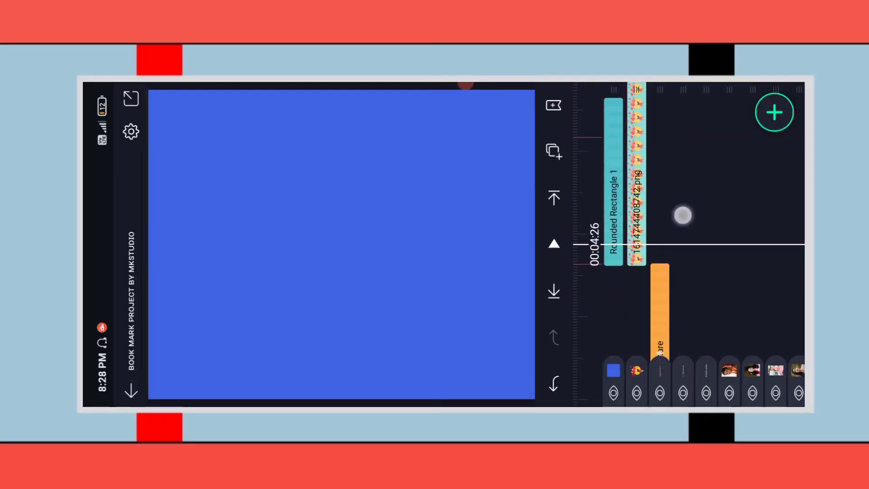
click(609, 180)
drag(647, 190, 649, 348)
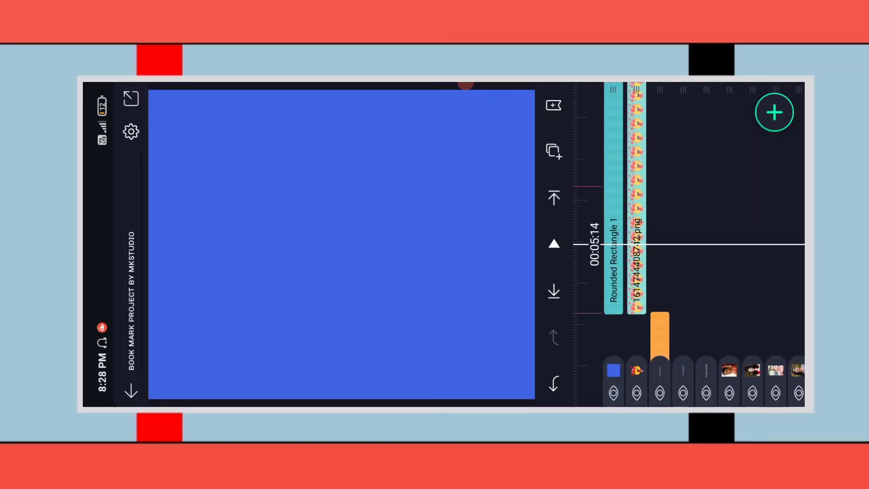
click(613, 203)
Recolour the rectangle's fill from blue by picking a swatch in Color & Fill
click(712, 335)
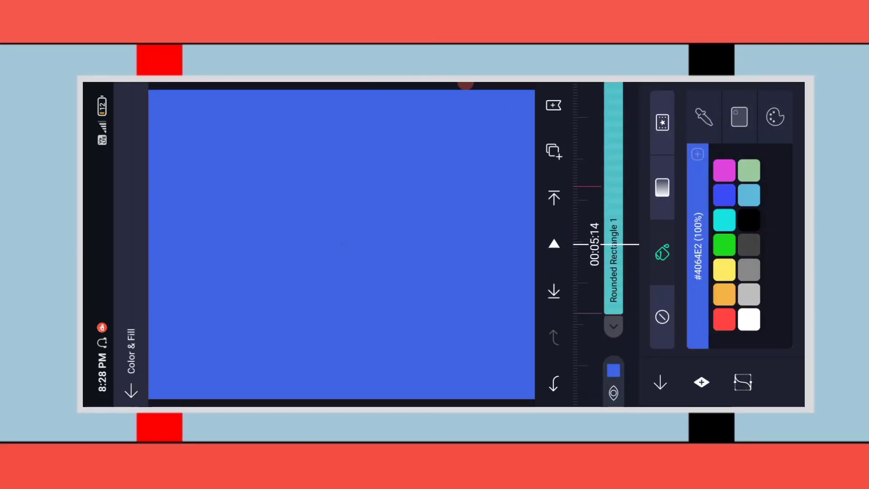
click(749, 320)
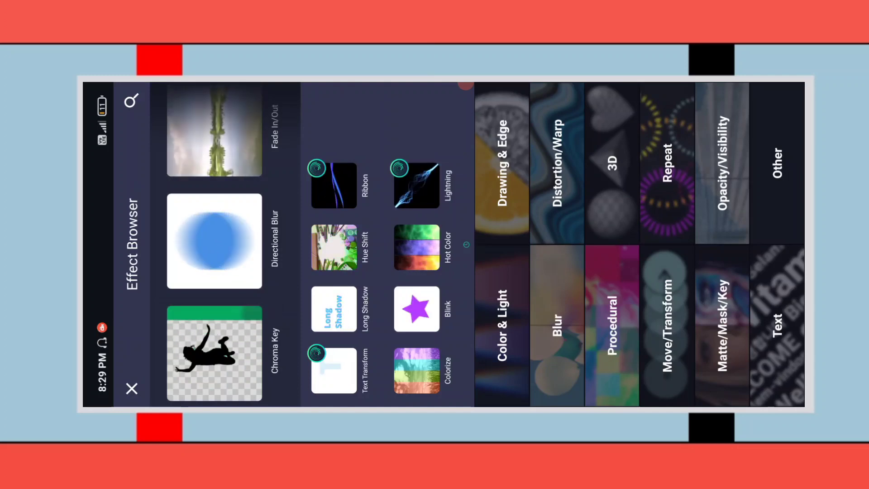
Add an Opacity/Visibility Blink effect to the black rectangle at about 2.2 Hz
click(721, 163)
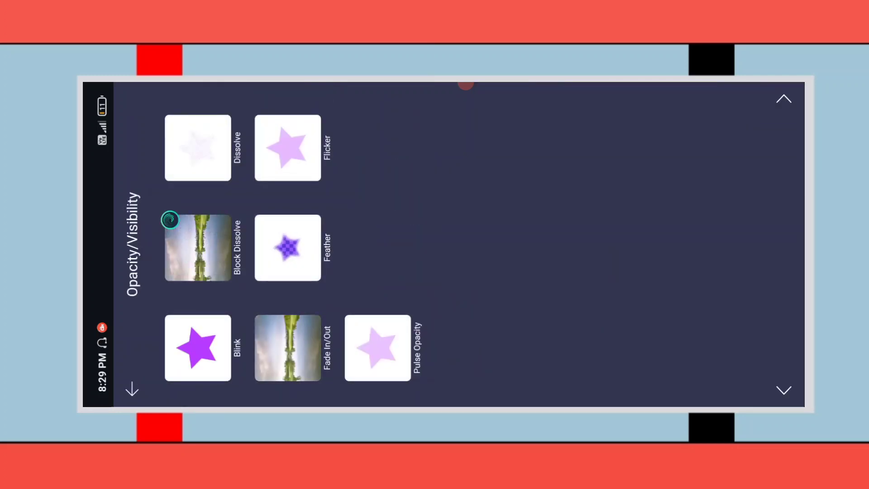
click(197, 347)
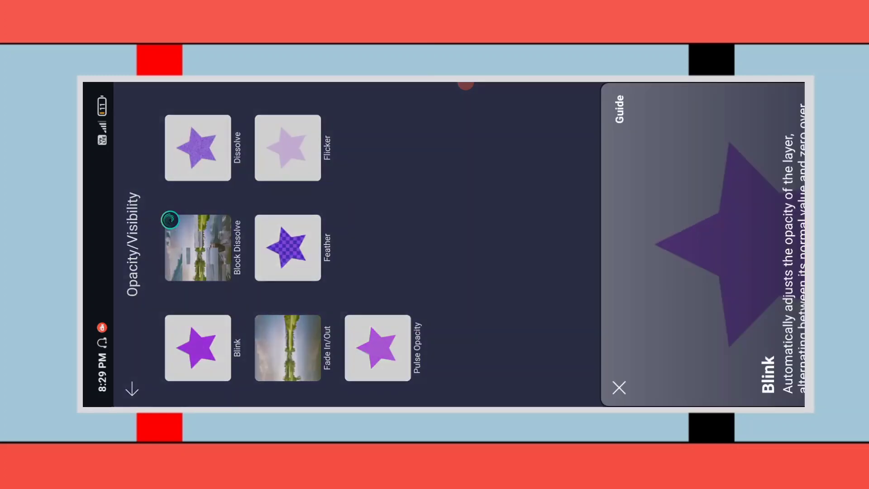
click(775, 388)
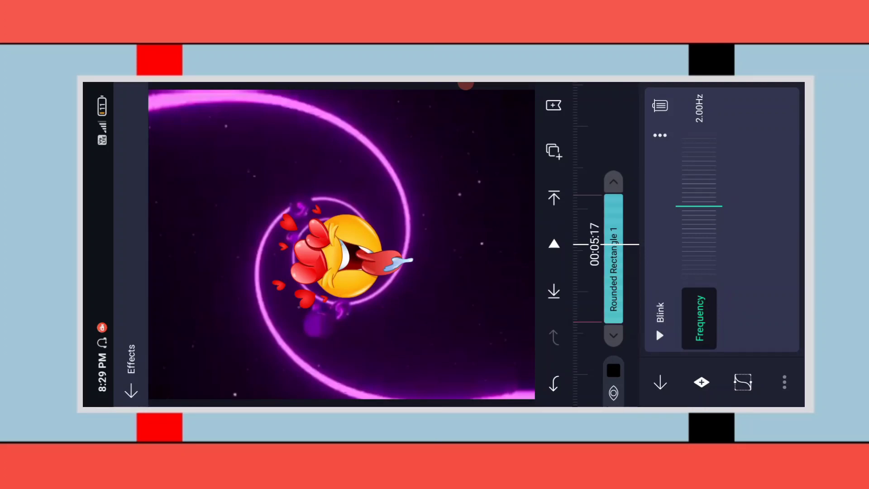
mouse_move(706, 184)
mouse_down()
mouse_move(722, 194)
mouse_move(688, 237)
mouse_up()
click(612, 150)
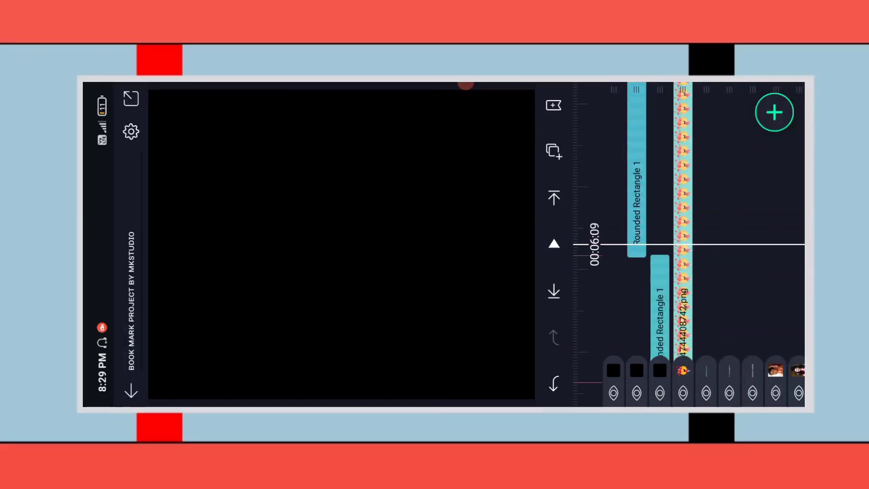
Raise the Blink frequency on the staggered rectangle clips to roughly 13.5 Hz and 16 Hz
click(636, 203)
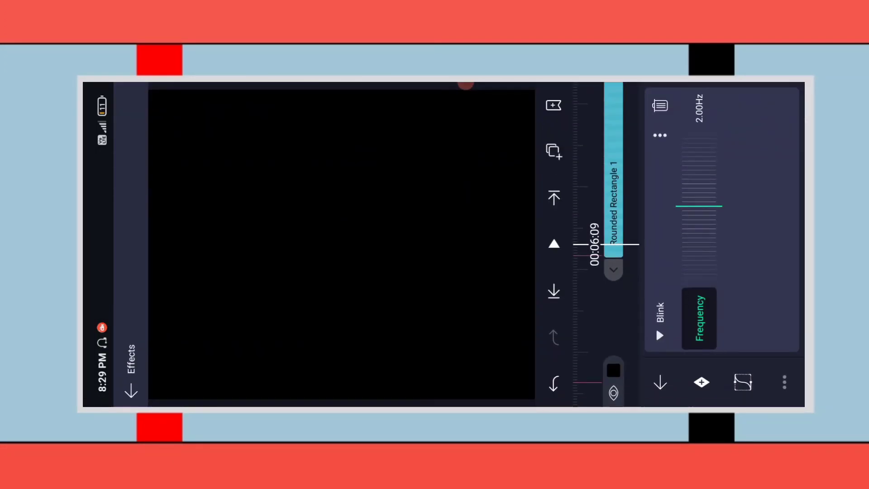
mouse_move(722, 286)
mouse_down()
mouse_move(699, 247)
mouse_move(698, 266)
mouse_up()
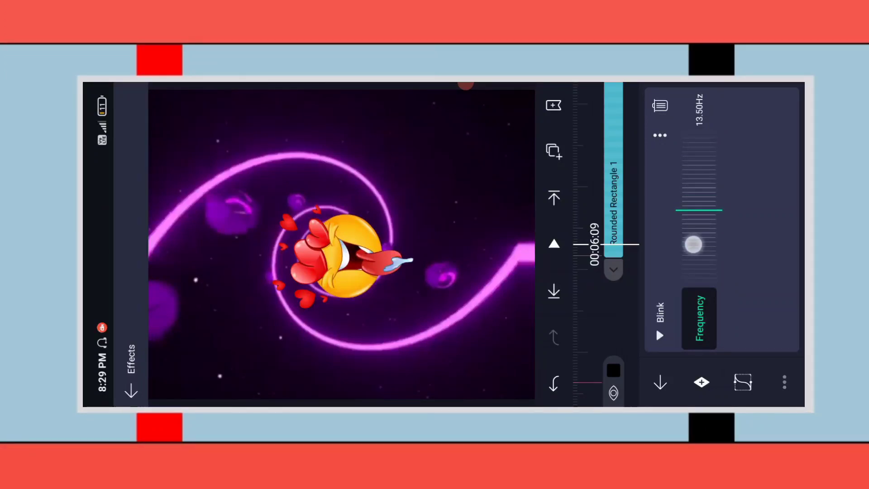
click(700, 264)
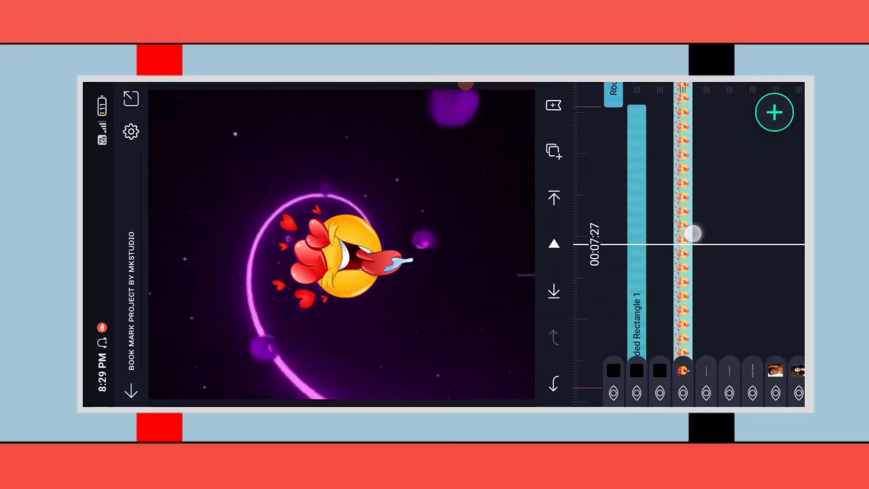
drag(699, 263, 683, 233)
click(613, 226)
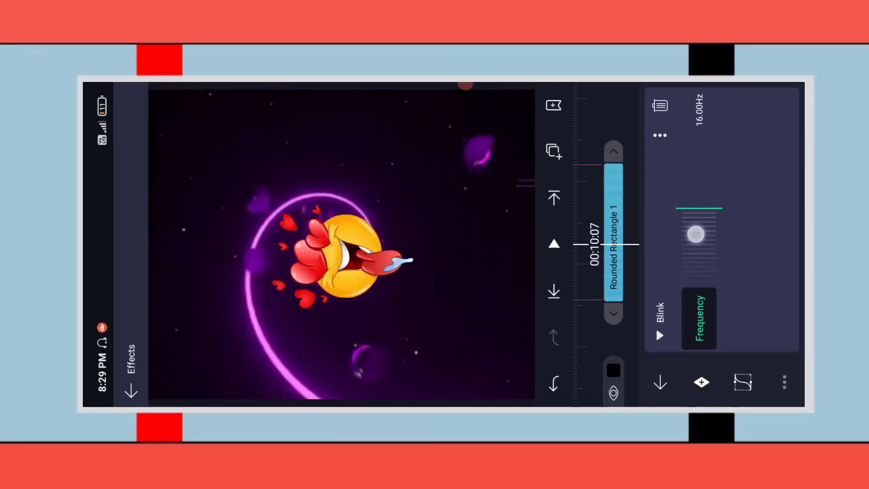
mouse_move(688, 254)
mouse_down()
mouse_move(688, 334)
mouse_move(678, 246)
mouse_move(687, 224)
mouse_move(682, 246)
mouse_up()
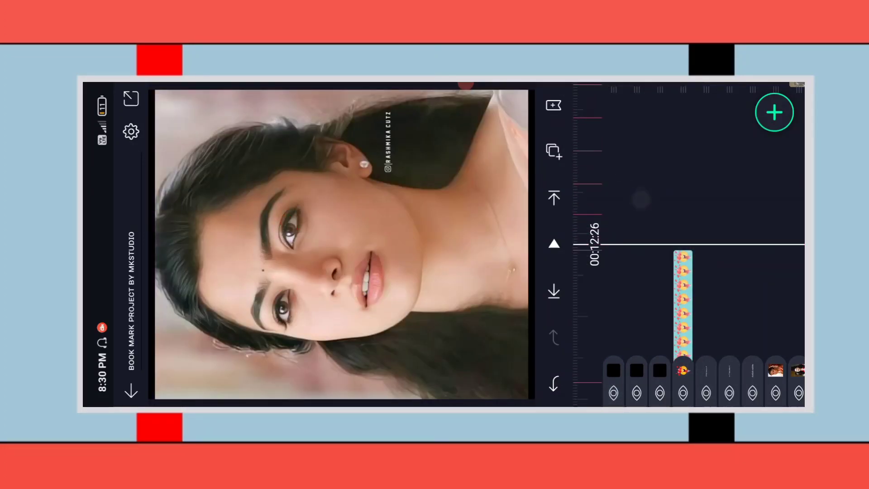
Copy all of the photo's effects from the EFFECTS BY MKSTUDIO project, then leave it
key(Escape)
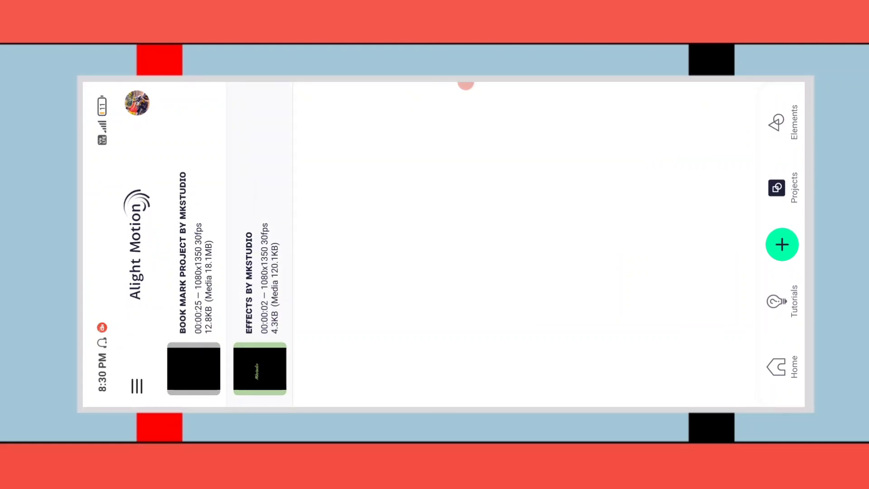
click(259, 280)
drag(694, 175, 671, 304)
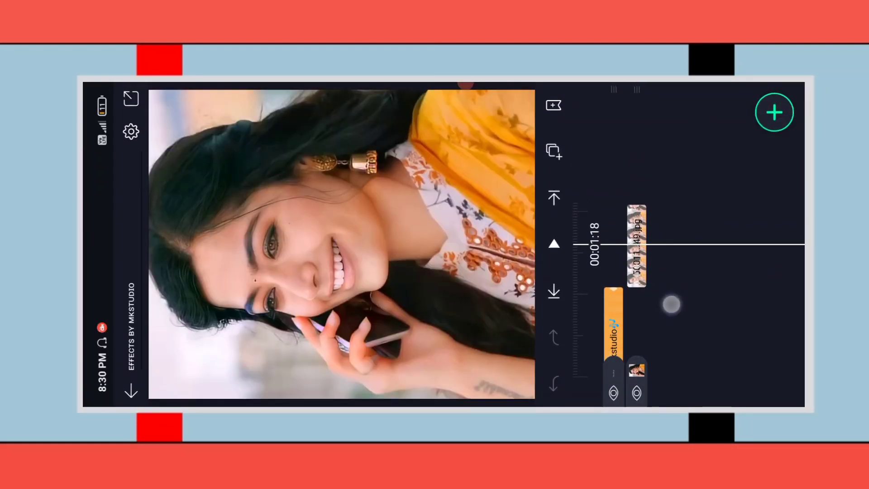
click(636, 244)
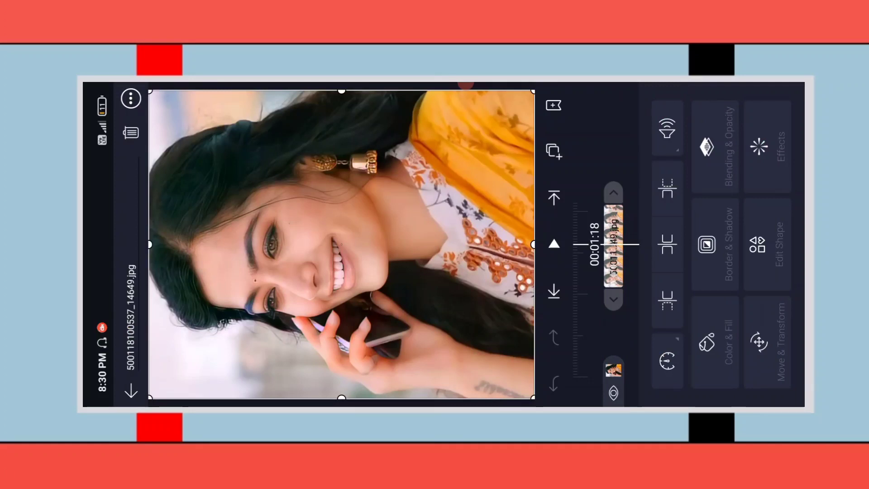
click(771, 123)
click(784, 382)
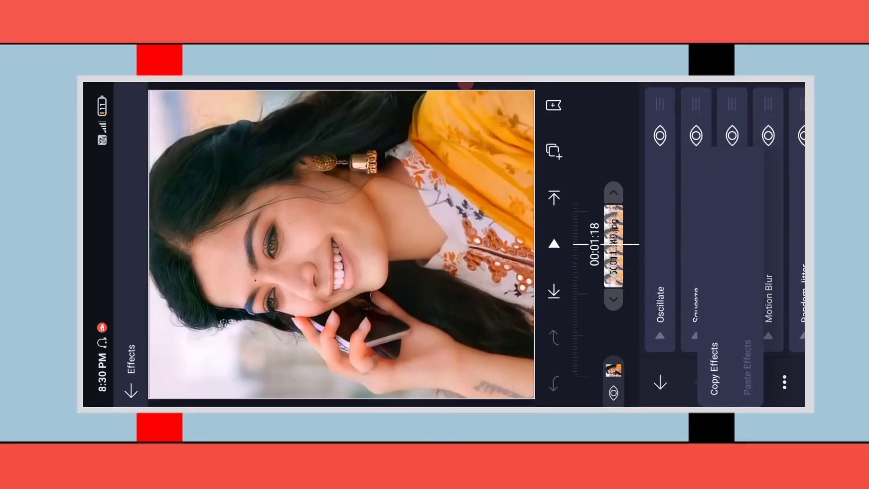
click(708, 369)
click(131, 390)
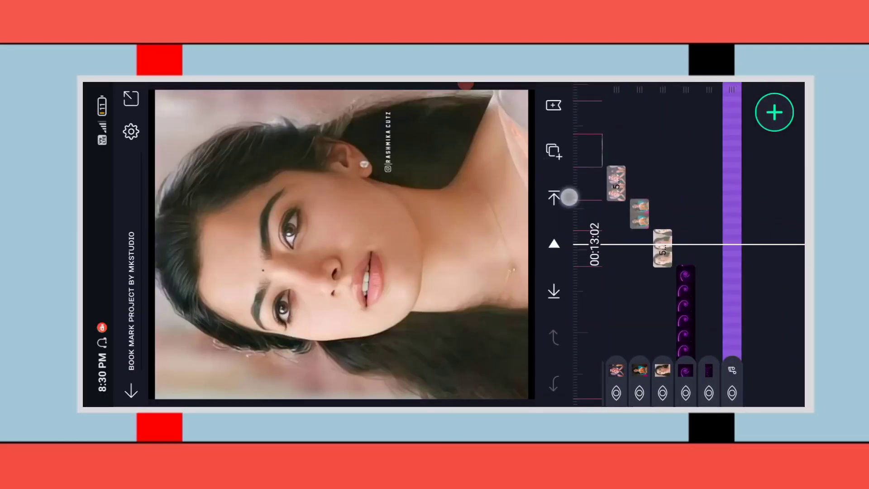
Paste the copied Oscillate, Squeeze and Motion Blur effects onto the first photo layer
click(664, 235)
click(767, 146)
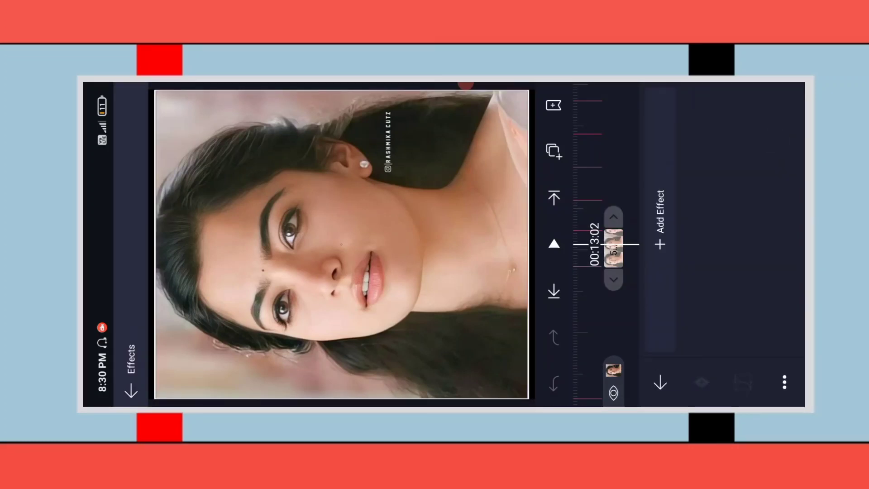
click(784, 382)
click(747, 367)
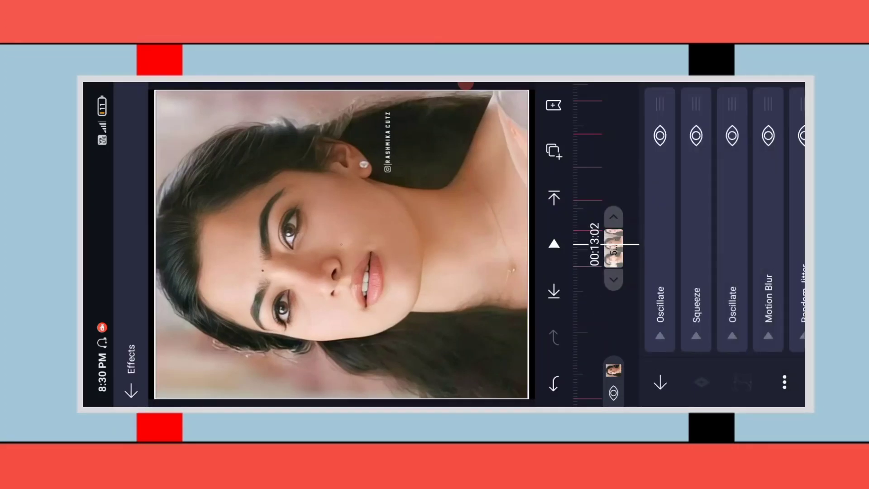
click(661, 382)
Paste the same copied effects onto the second photo layer
click(662, 241)
click(767, 146)
click(784, 382)
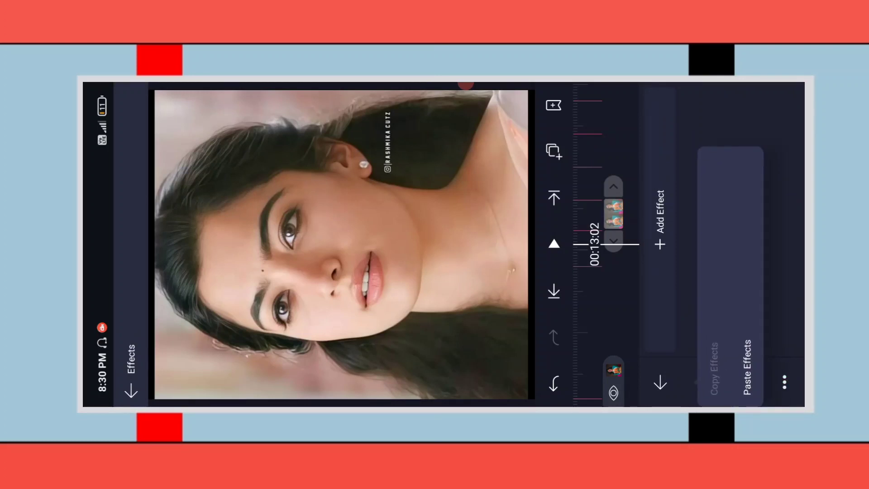
click(747, 367)
click(660, 382)
Paste the copied effects onto a third photo layer and bring up Export & Share
click(662, 245)
click(772, 127)
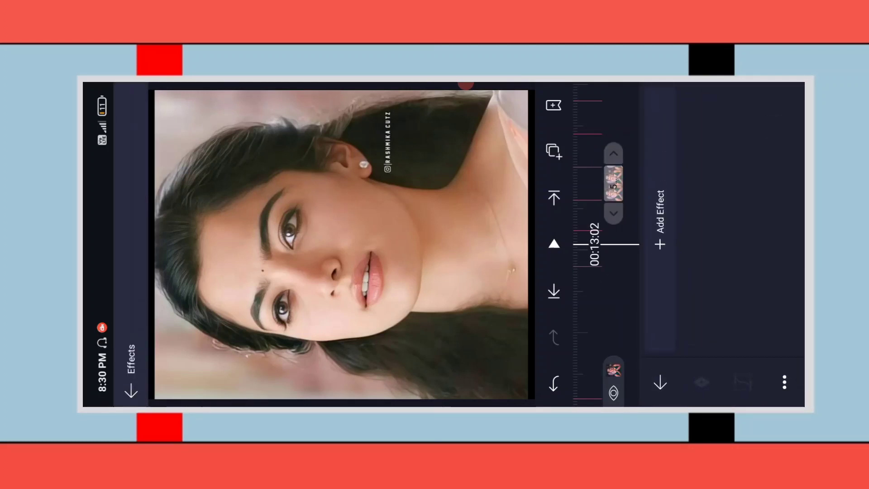
click(784, 382)
click(744, 353)
click(660, 382)
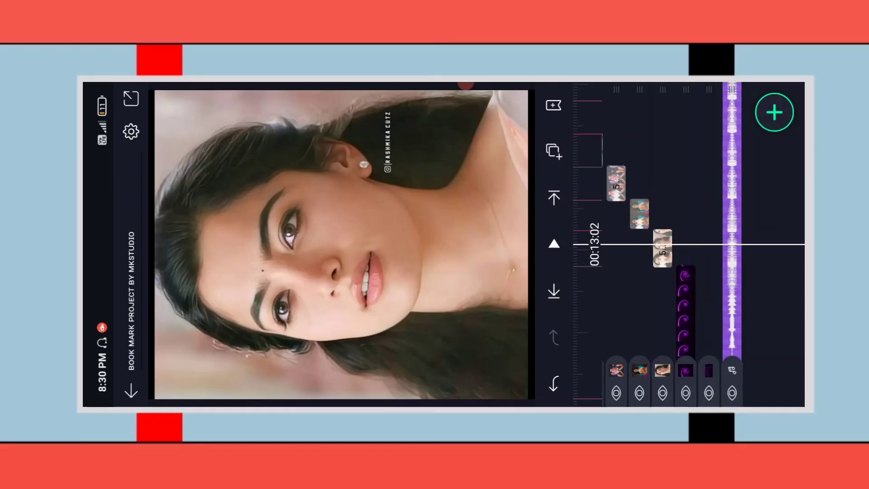
click(130, 99)
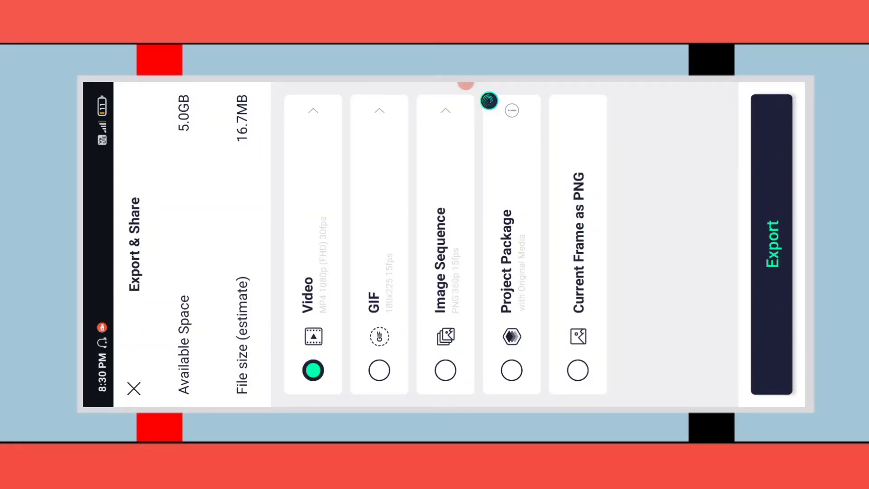
Export the Book Mark project as an MP4 1080p video
click(766, 155)
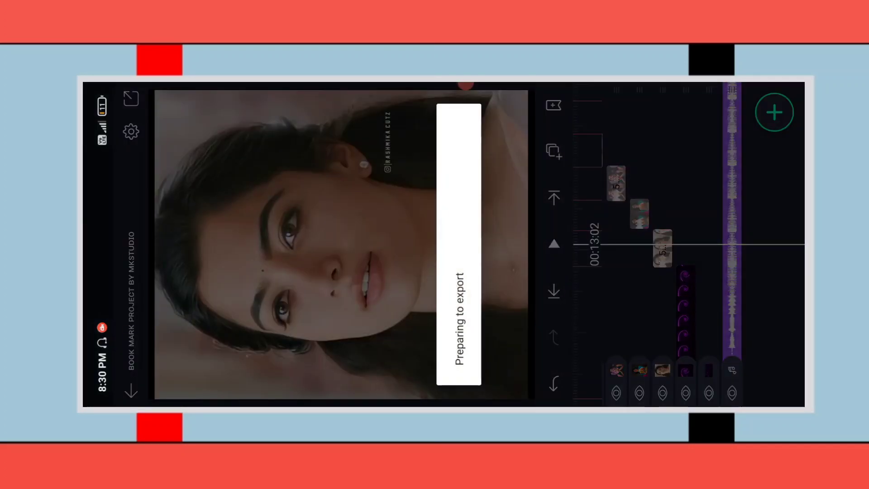